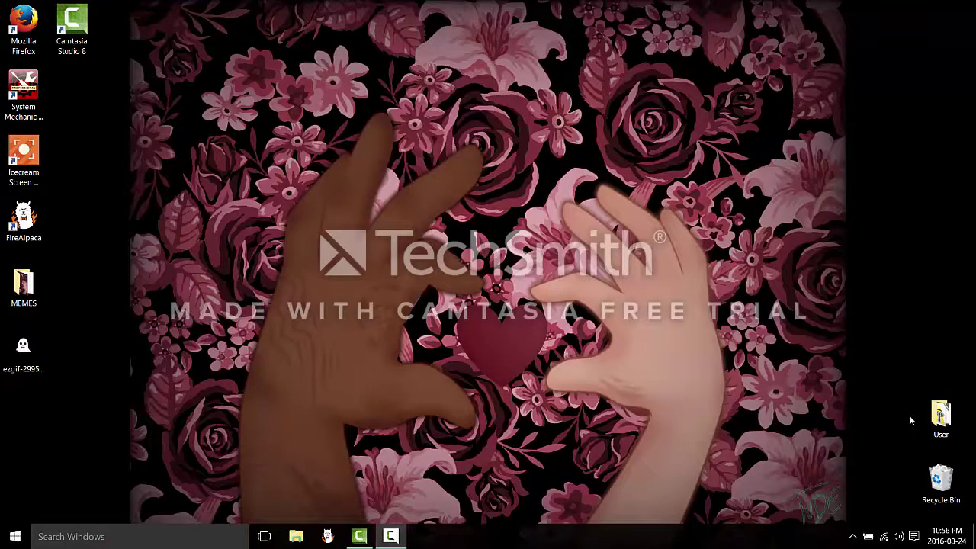
pyautogui.click(406, 538)
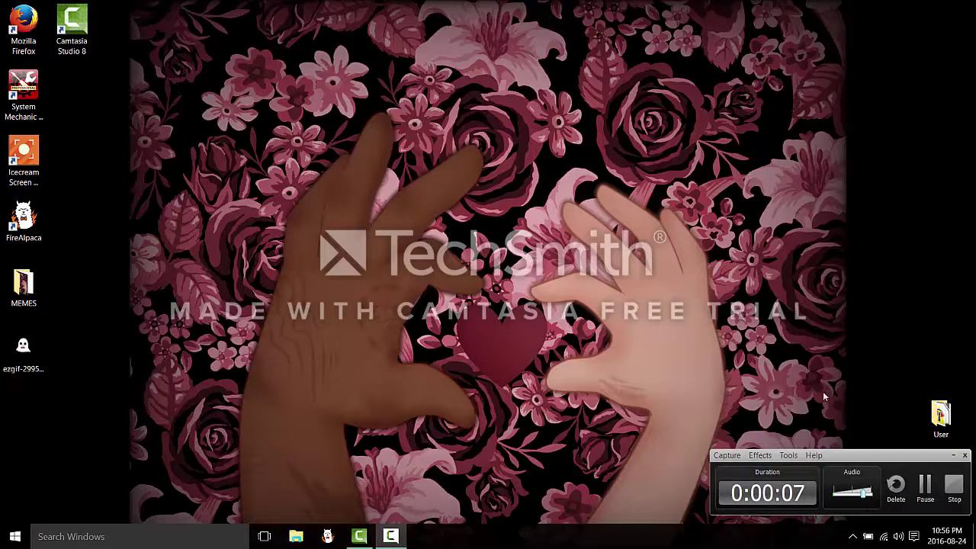
pyautogui.click(952, 455)
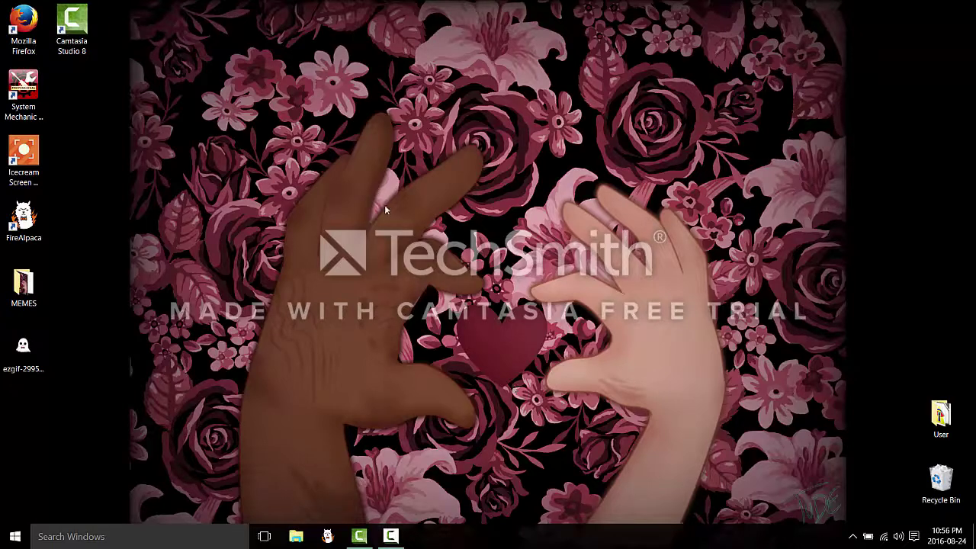
pyautogui.moveTo(372, 184); pyautogui.dragTo(476, 294)
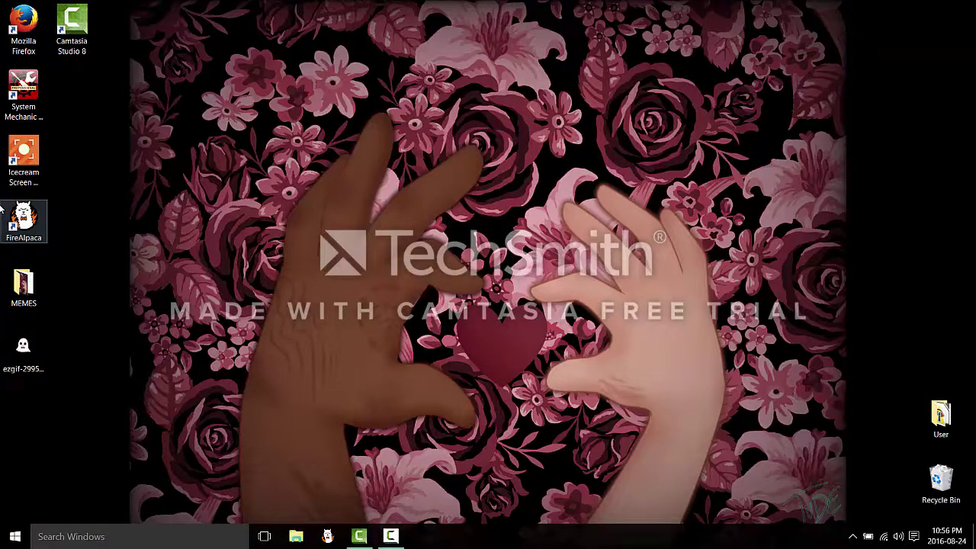
pyautogui.moveTo(23, 221); pyautogui.dragTo(546, 279)
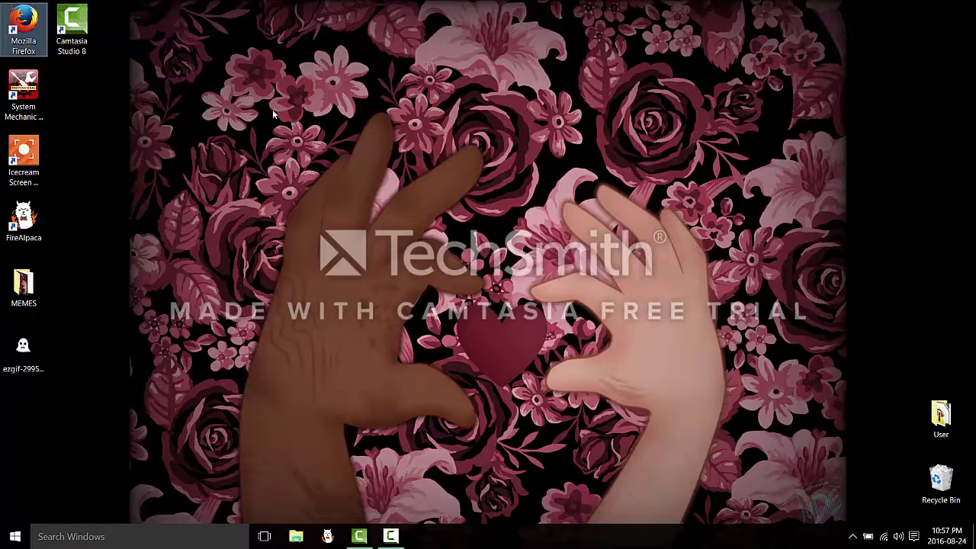
# Open Firefox and search Google Images for "pixel gif tumblr".
pyautogui.press('Return')
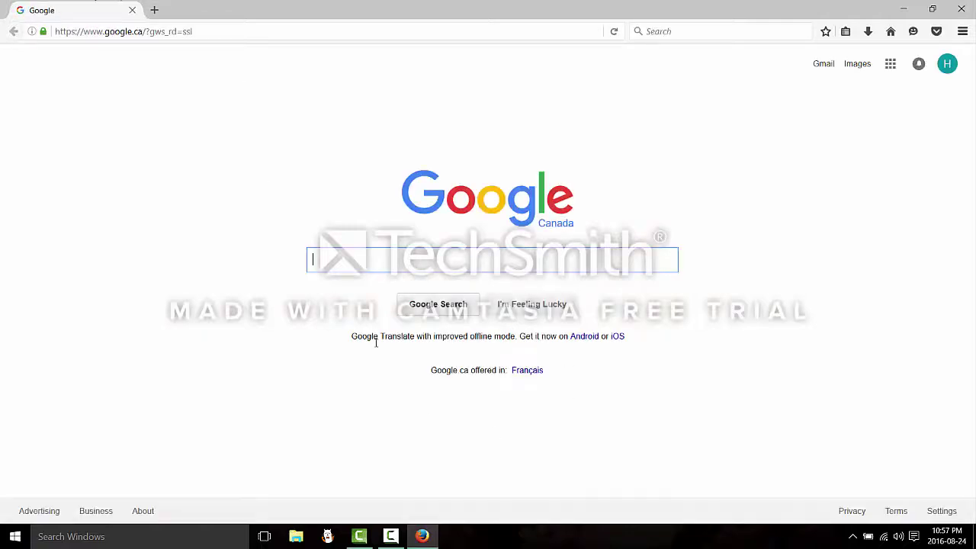
pyautogui.write('pixel')
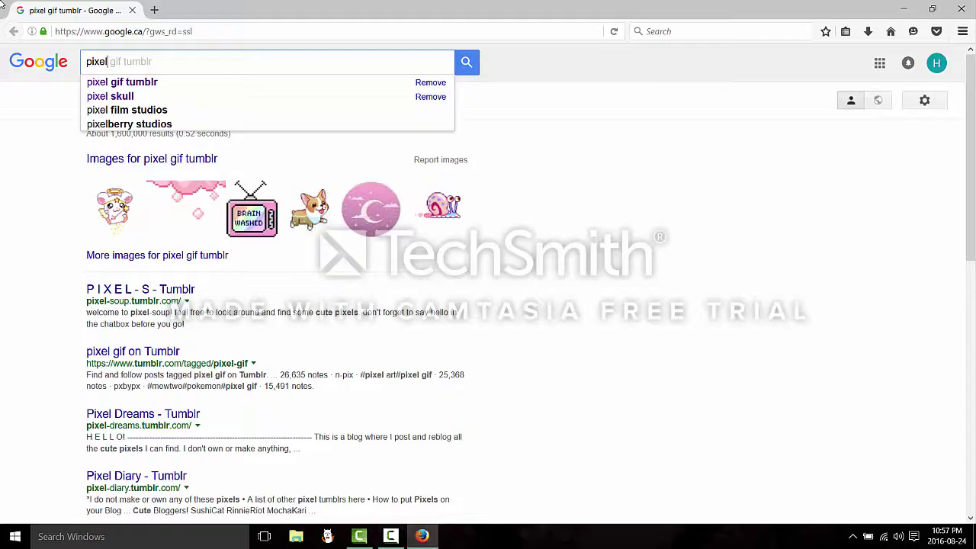
pyautogui.click(179, 82)
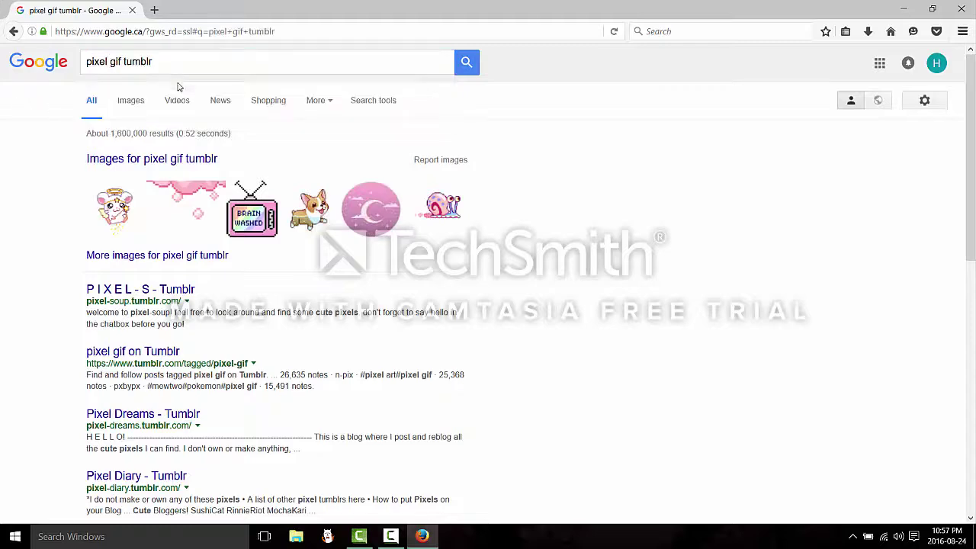
pyautogui.click(138, 104)
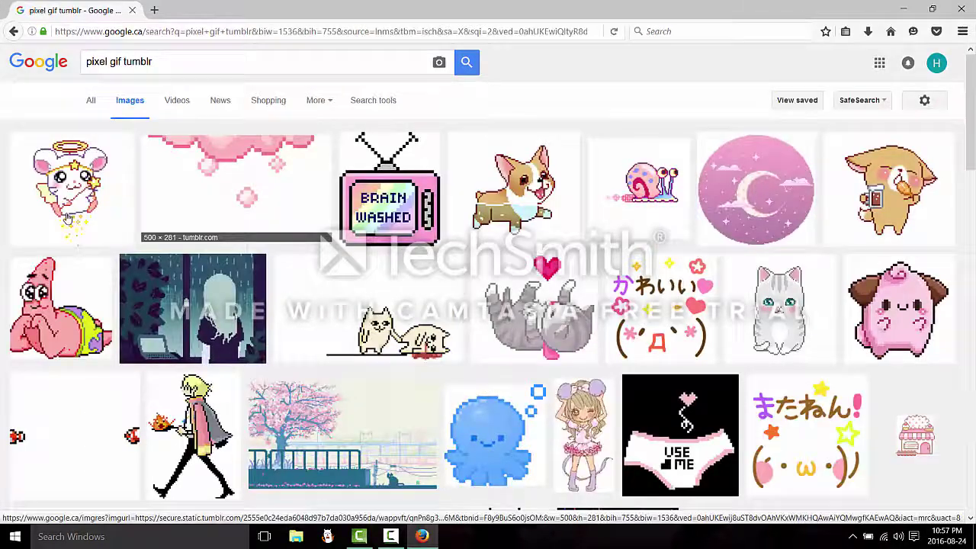
# Preview the blue alien, black cat and neon cityscape pixel GIFs in the image results.
pyautogui.scroll(-1, 644, 379)
pyautogui.scroll(-5, 646, 379)
pyautogui.click(263, 343)
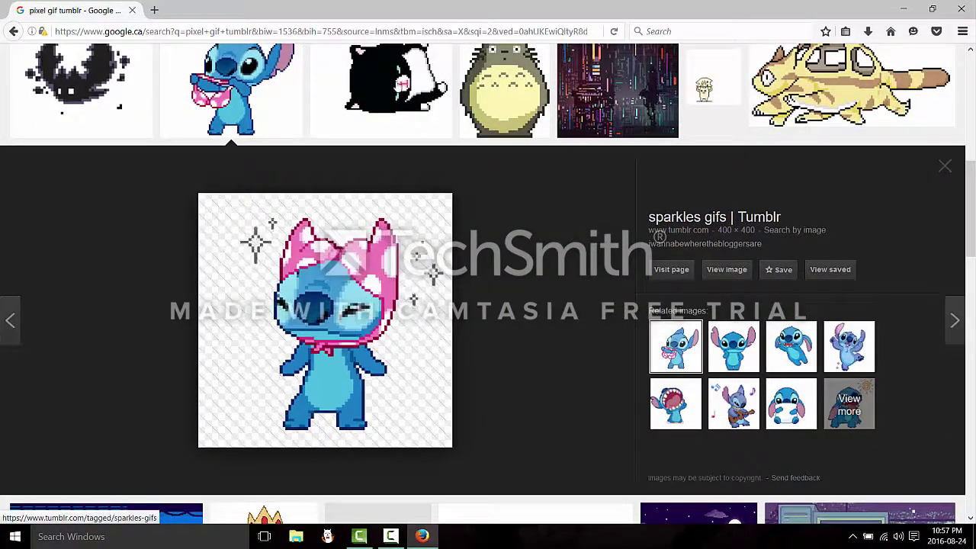
pyautogui.press('Right')
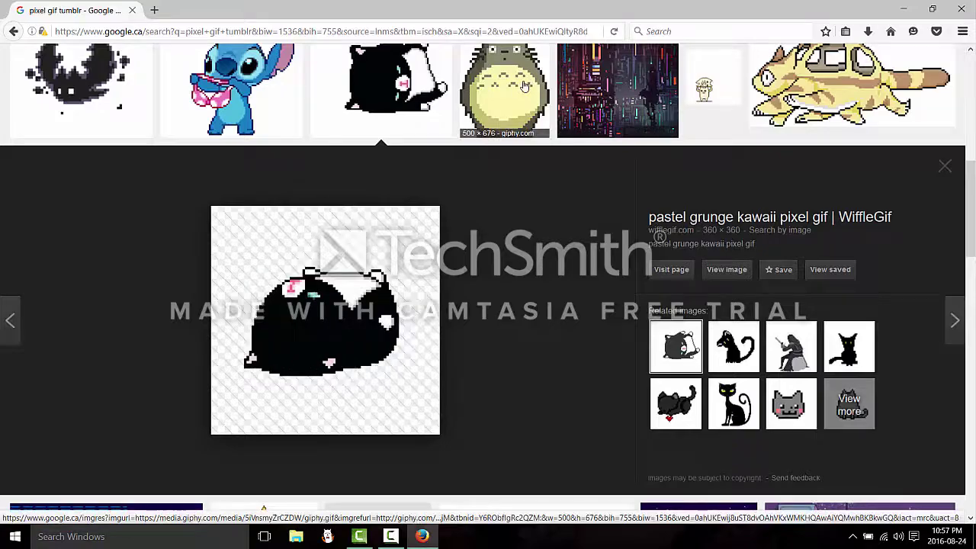
pyautogui.press('Right')
pyautogui.press('Right')
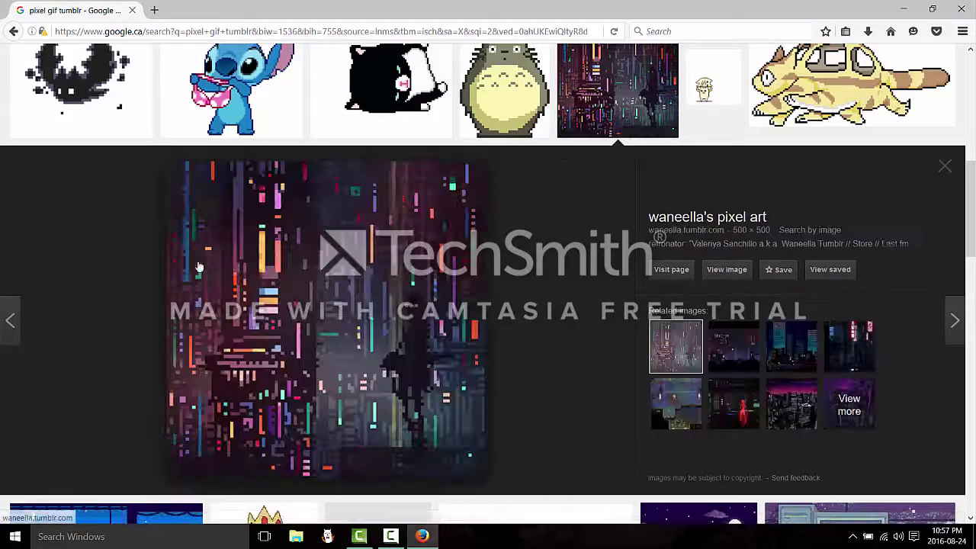
pyautogui.scroll(6, 352, 284)
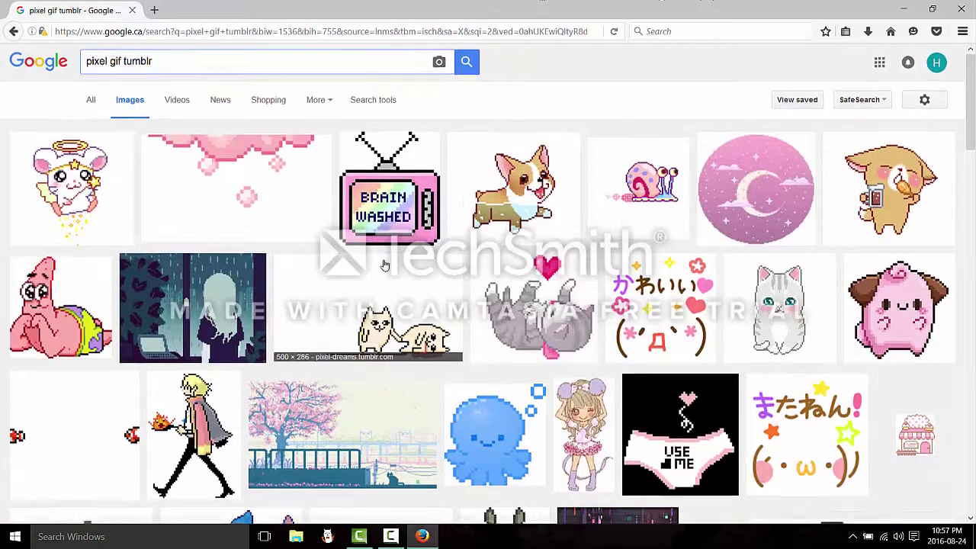
# Preview the green-haired character, the long-haired vampire girl and the bridge scenery pixel GIFs further down the results.
pyautogui.scroll(-5, 358, 327)
pyautogui.click(343, 99)
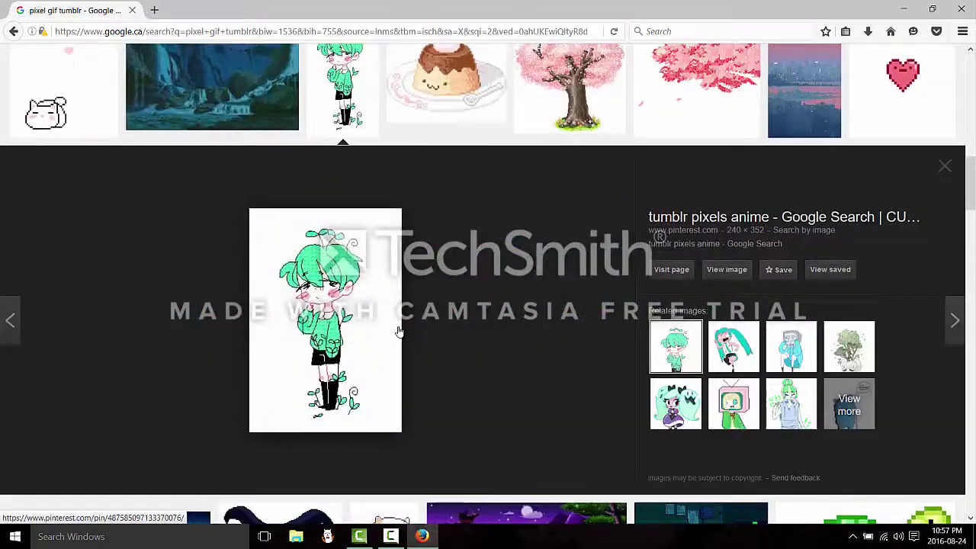
pyautogui.scroll(-3, 398, 333)
pyautogui.scroll(-2, 393, 256)
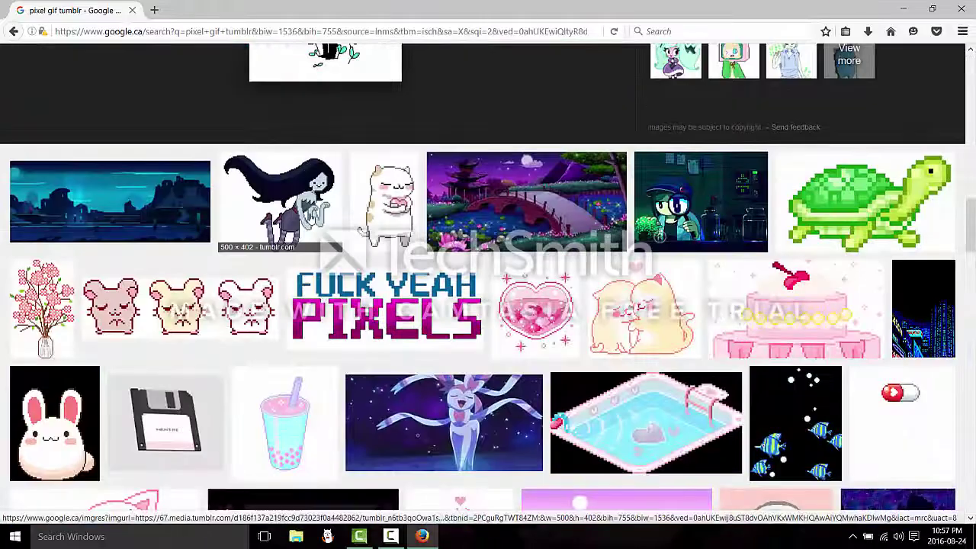
pyautogui.click(290, 202)
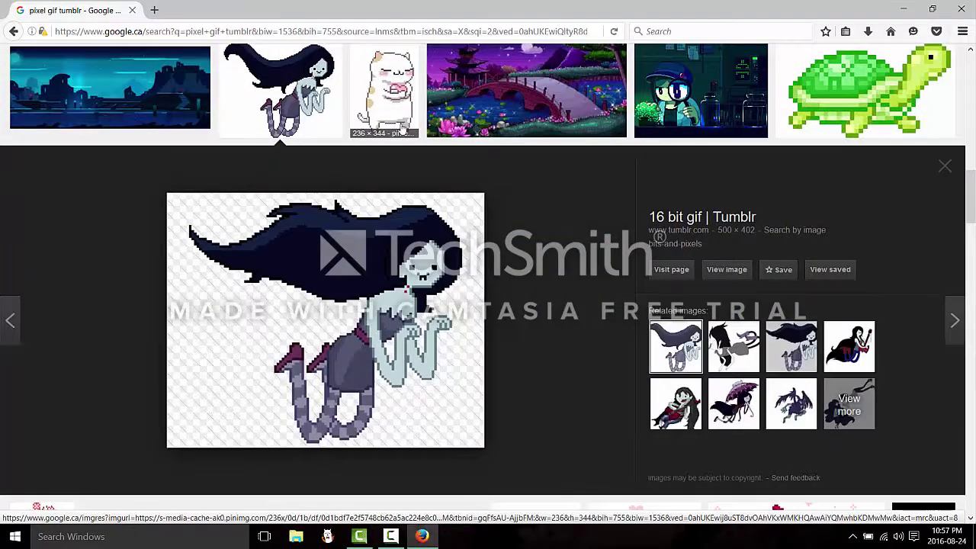
pyautogui.click(505, 101)
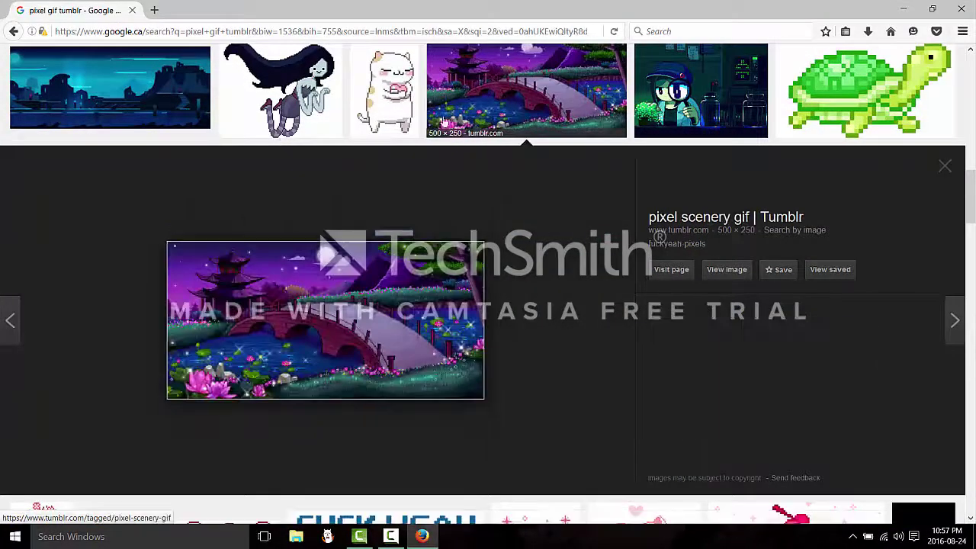
pyautogui.scroll(-5, 365, 259)
pyautogui.scroll(-8, 364, 259)
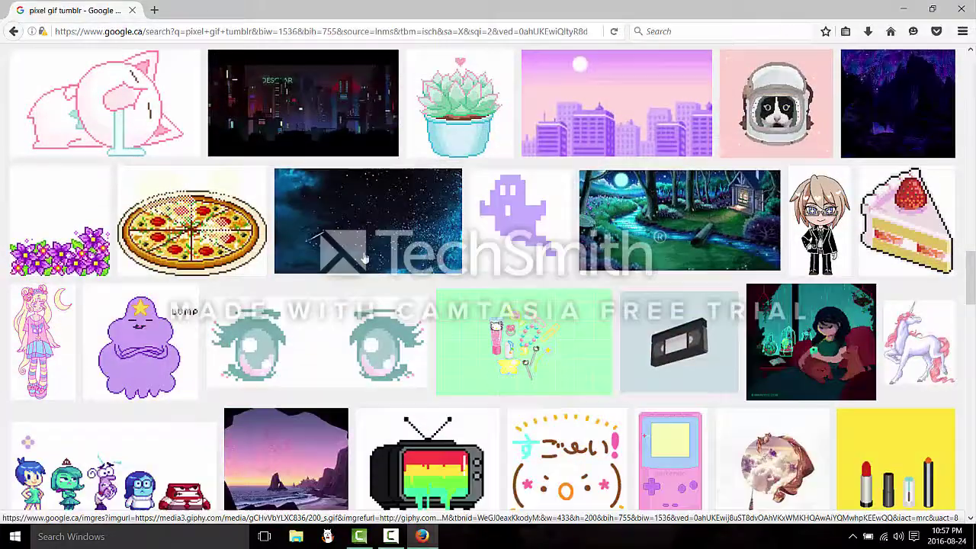
# Examine the small black ghost GIF and its related spooky images as reference, and close the browser.
pyautogui.scroll(-1, 365, 257)
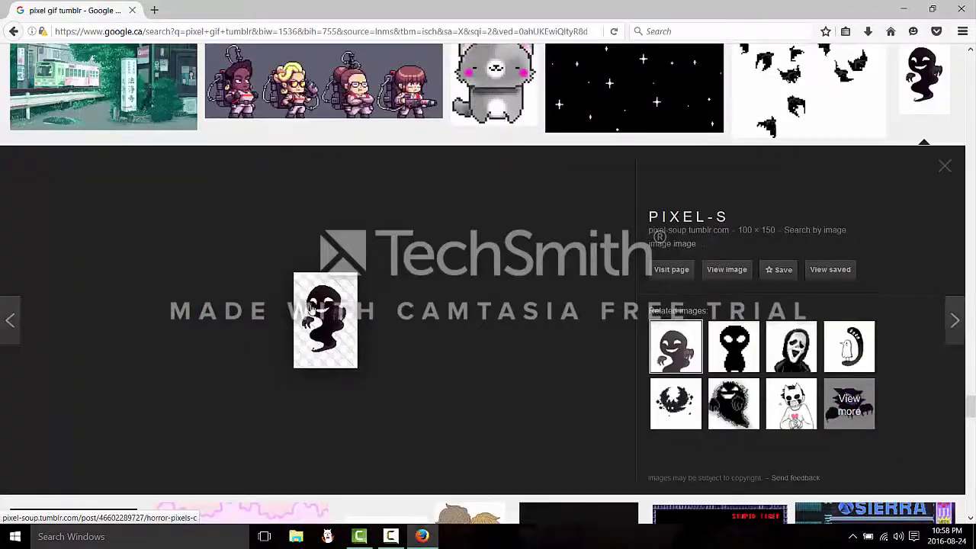
pyautogui.click(732, 349)
pyautogui.click(698, 407)
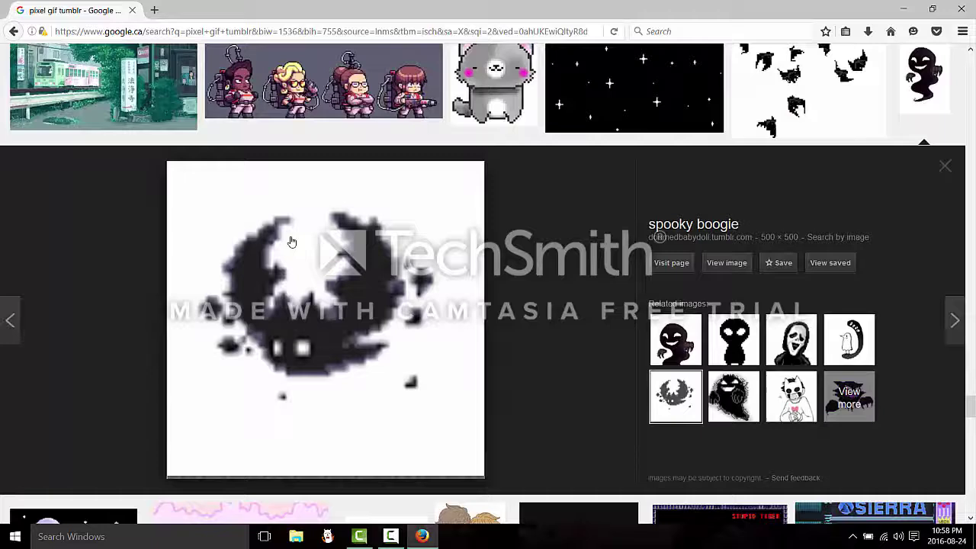
pyautogui.click(668, 352)
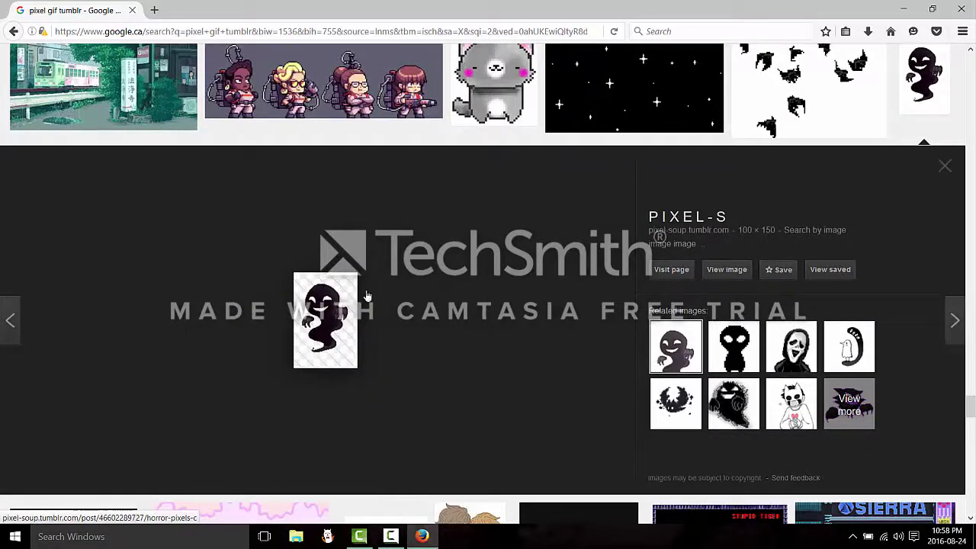
pyautogui.click(961, 10)
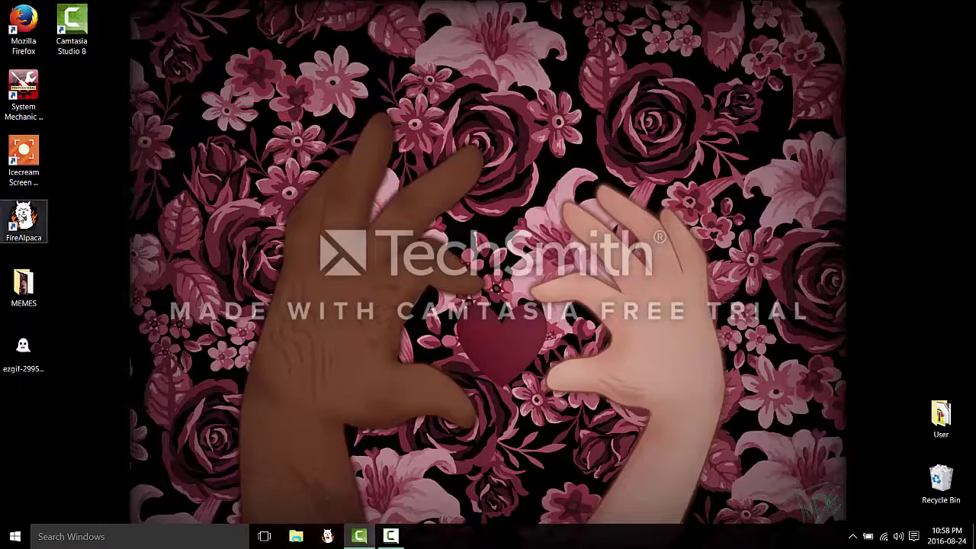
# In FireAlpaca, create a new 200 × 200 pixel image at 600 dpi with a transparent background.
pyautogui.click(10, 22)
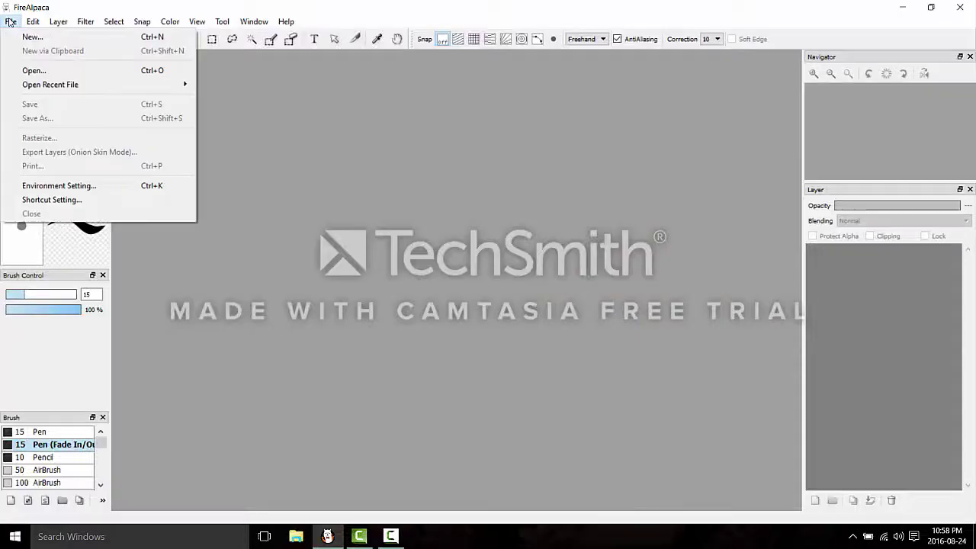
pyautogui.click(30, 37)
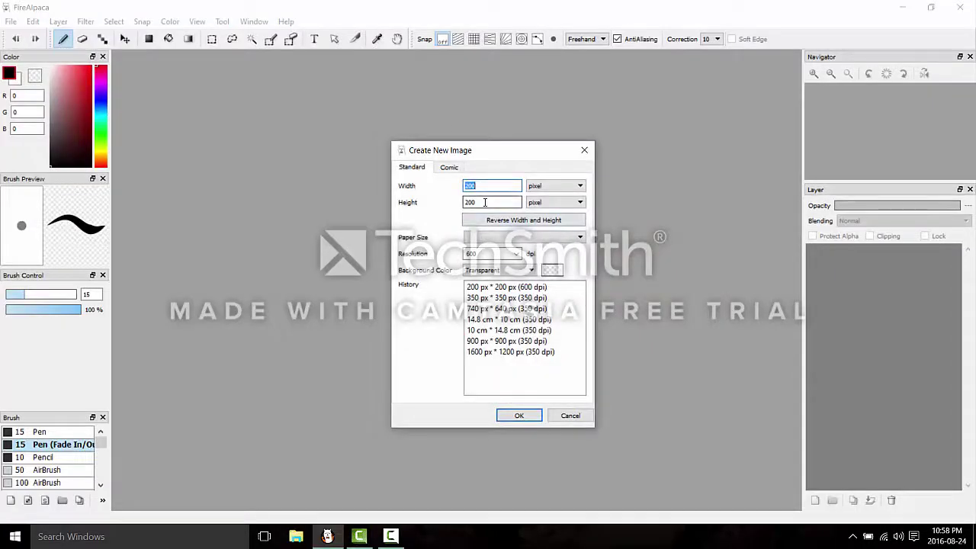
pyautogui.click(518, 414)
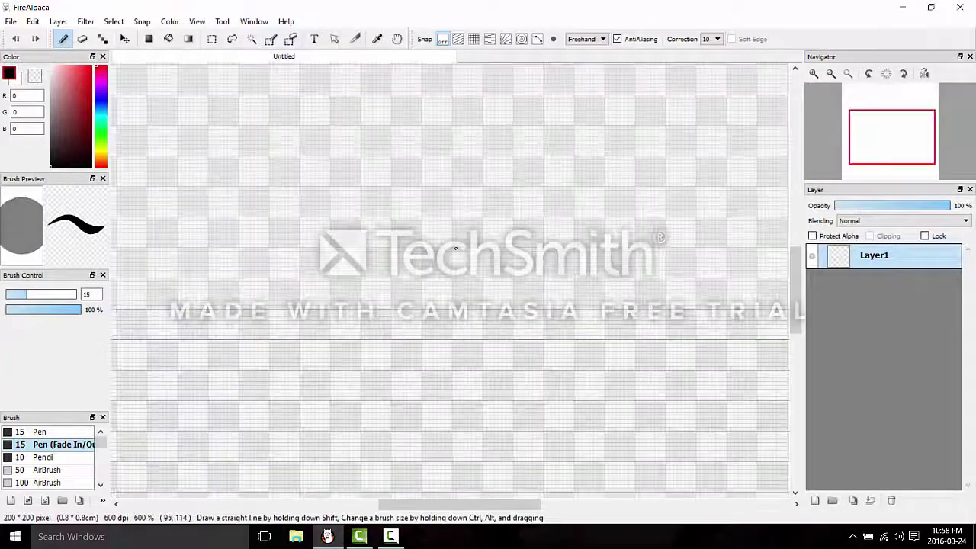
# Compare a 15-pixel Pen stroke with a closed freehand outline made with the 1-pixel Dot tool, undoing both.
pyautogui.moveTo(451, 240)
pyautogui.mouseDown()
pyautogui.moveTo(614, 190)
pyautogui.moveTo(519, 173)
pyautogui.mouseUp()
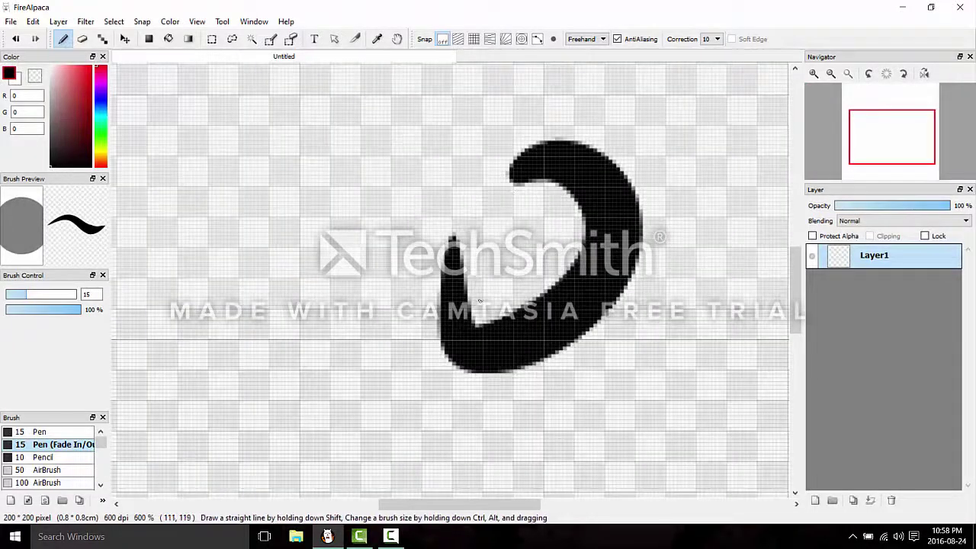
pyautogui.hotkey('ctrl', 'z')
pyautogui.click(103, 39)
pyautogui.moveTo(431, 230)
pyautogui.mouseDown()
pyautogui.moveTo(606, 347)
pyautogui.moveTo(408, 160)
pyautogui.mouseUp()
pyautogui.moveTo(302, 172)
pyautogui.mouseDown()
pyautogui.moveTo(361, 219)
pyautogui.moveTo(427, 214)
pyautogui.mouseUp()
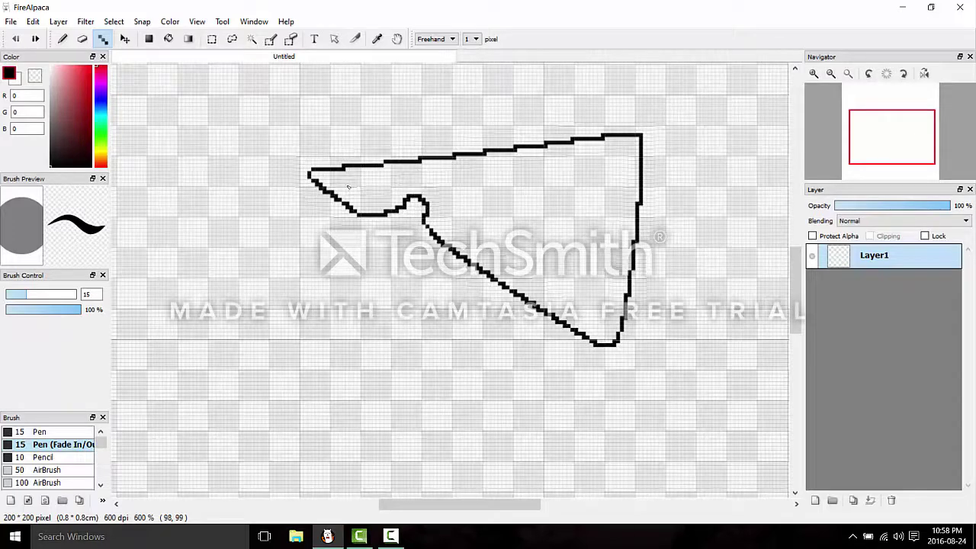
pyautogui.scroll(-5, 466, 286)
pyautogui.scroll(3, 467, 289)
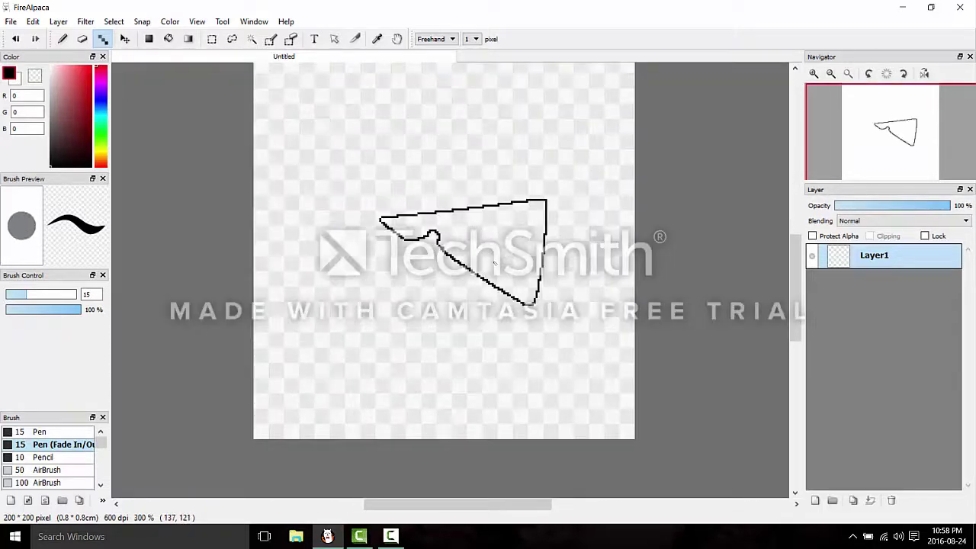
pyautogui.hotkey('ctrl', 'z')
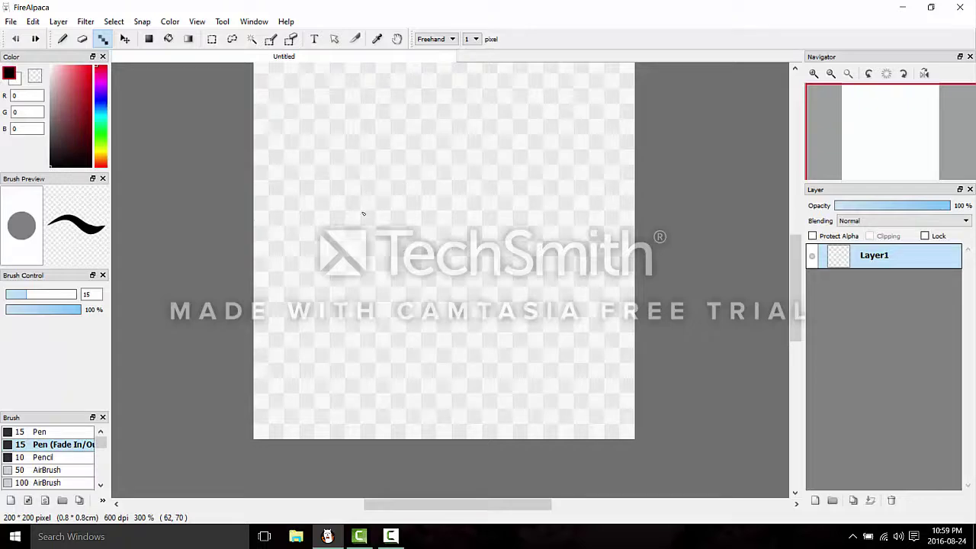
# Try a short Dot tool stroke on the enlarged pixel grid and undo it.
pyautogui.scroll(-3, 394, 229)
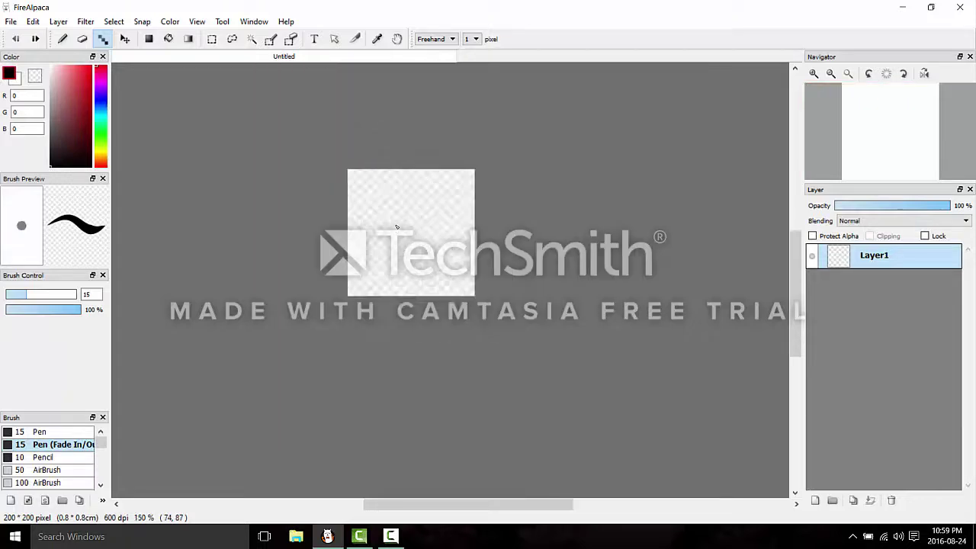
pyautogui.scroll(9, 398, 227)
pyautogui.moveTo(316, 240)
pyautogui.mouseDown()
pyautogui.moveTo(450, 286)
pyautogui.moveTo(610, 167)
pyautogui.moveTo(335, 129)
pyautogui.moveTo(289, 228)
pyautogui.moveTo(381, 266)
pyautogui.mouseUp()
pyautogui.hotkey('ctrl', 'z')
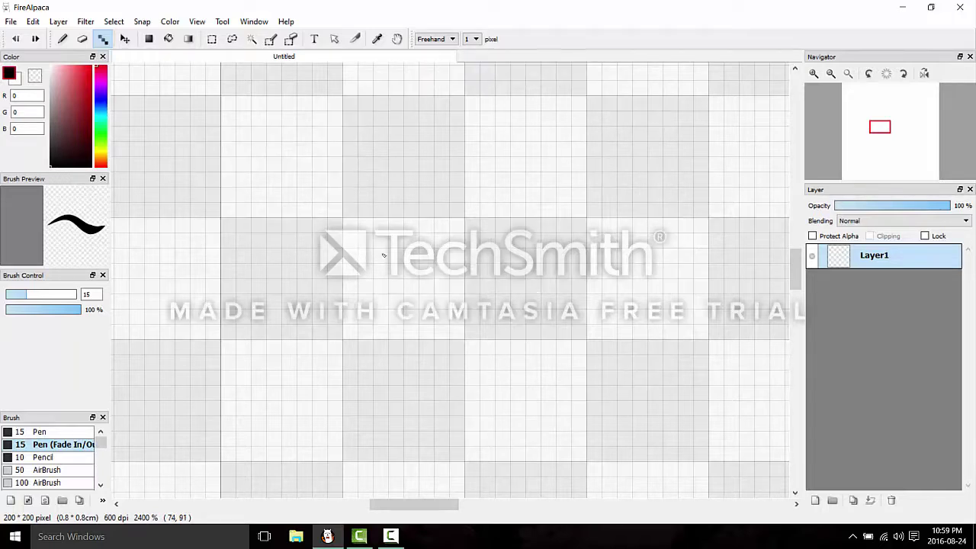
# Draw a closed black ghost outline with a rounded head, side arms and curled tail using the 1-pixel Dot tool.
pyautogui.scroll(-5, 458, 228)
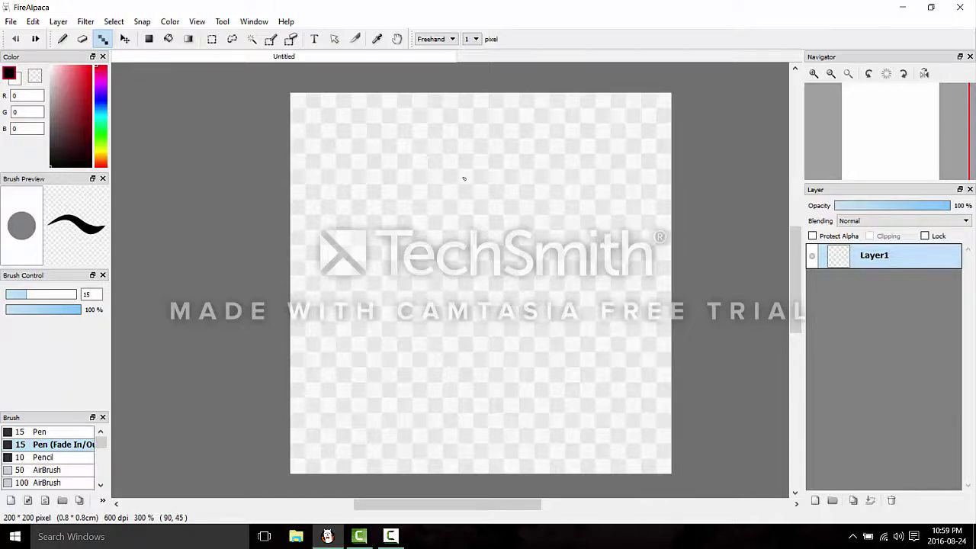
pyautogui.scroll(1, 501, 116)
pyautogui.moveTo(482, 112)
pyautogui.mouseDown()
pyautogui.moveTo(624, 461)
pyautogui.moveTo(558, 452)
pyautogui.mouseUp()
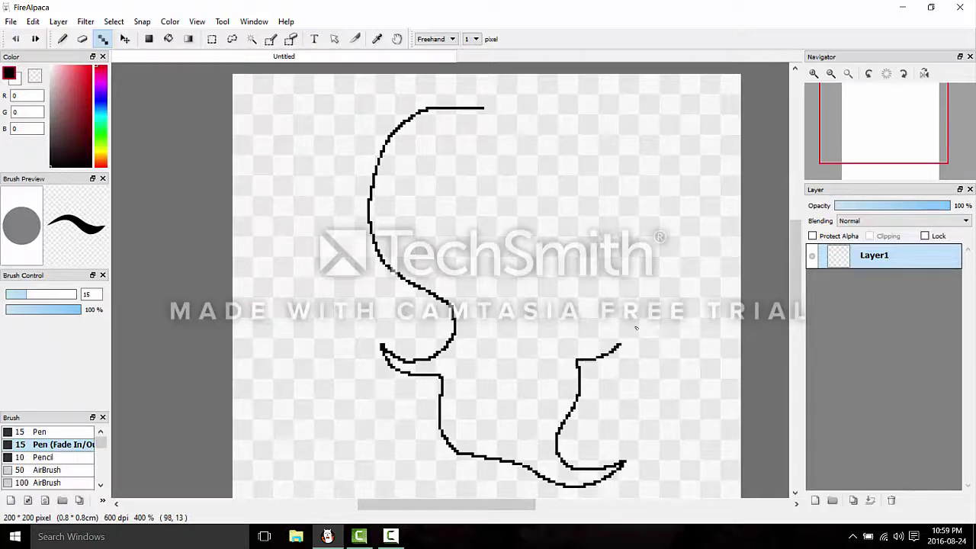
pyautogui.moveTo(633, 322)
pyautogui.mouseDown()
pyautogui.moveTo(584, 334)
pyautogui.moveTo(554, 320)
pyautogui.moveTo(587, 185)
pyautogui.moveTo(542, 121)
pyautogui.moveTo(491, 103)
pyautogui.mouseUp()
pyautogui.scroll(3, 432, 95)
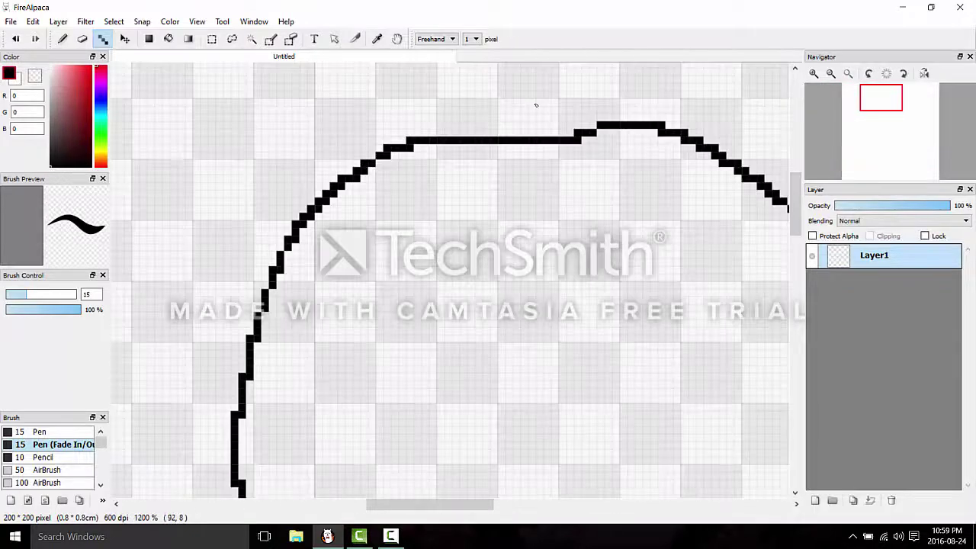
# Redraw the top of the ghost's head as a smoother black arc and erase the old line beneath it with the transparent colour.
pyautogui.scroll(1, 568, 106)
pyautogui.moveTo(683, 122); pyautogui.dragTo(375, 144)
pyautogui.press('z')
pyautogui.moveTo(506, 152); pyautogui.dragTo(410, 154)
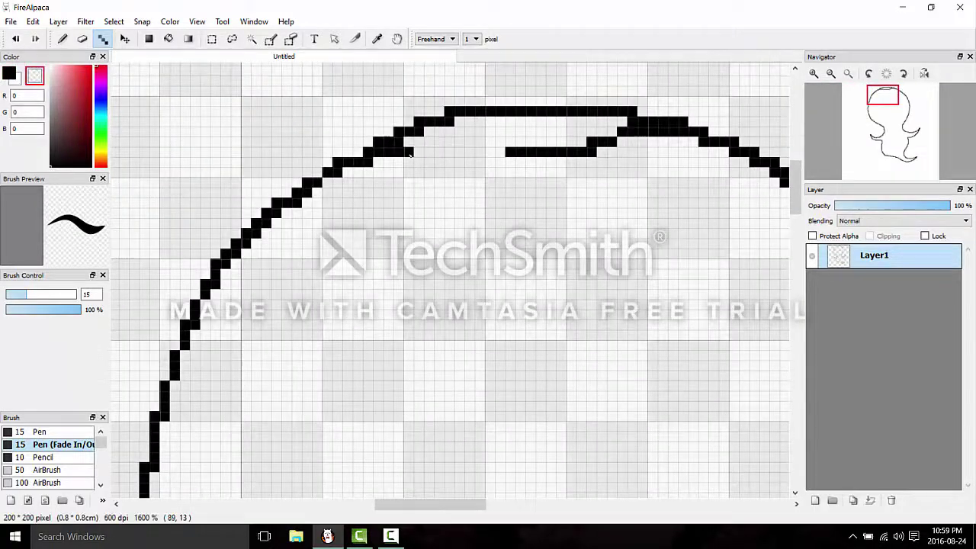
pyautogui.moveTo(523, 156)
pyautogui.mouseDown()
pyautogui.moveTo(588, 154)
pyautogui.moveTo(620, 145)
pyautogui.moveTo(592, 141)
pyautogui.moveTo(623, 142)
pyautogui.mouseUp()
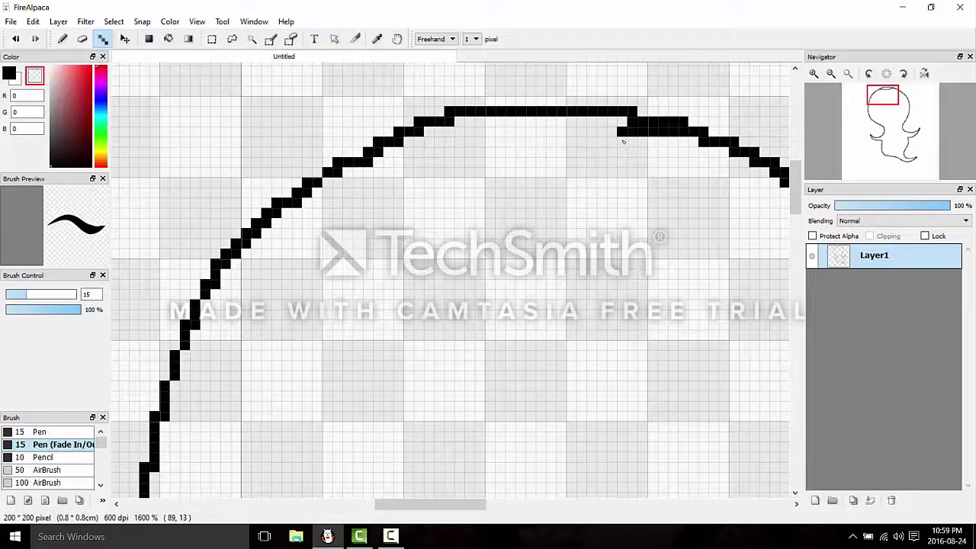
pyautogui.scroll(-3, 566, 186)
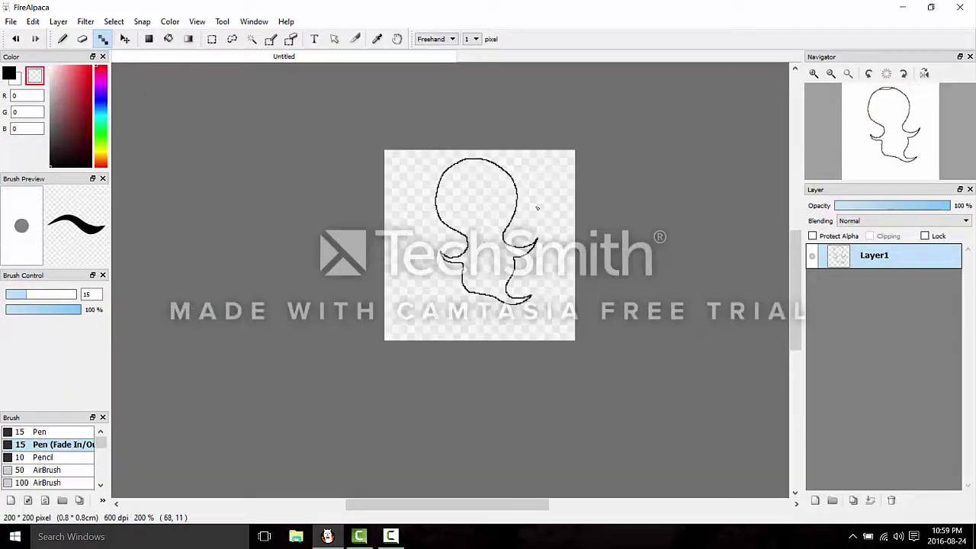
pyautogui.scroll(2, 516, 203)
pyautogui.scroll(-2, 552, 394)
pyautogui.scroll(3, 552, 394)
pyautogui.scroll(-3, 516, 331)
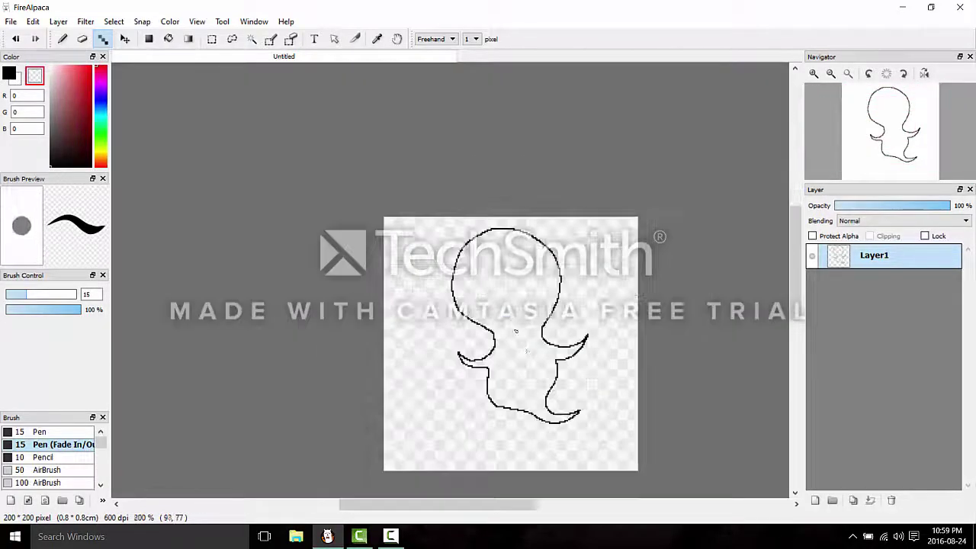
# Try a Bucket fill on the ghost drawing with the transparent colour selected.
pyautogui.scroll(-2, 516, 331)
pyautogui.scroll(3, 526, 381)
pyautogui.click(169, 39)
pyautogui.click(370, 152)
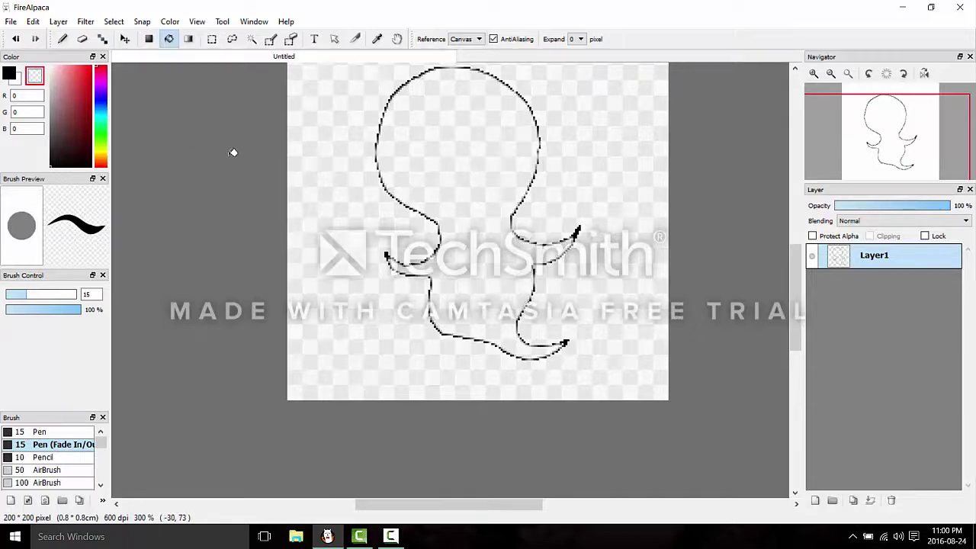
# Erase a few pixels from the head's right outline with the transparent Dot tool and redraw them in black.
pyautogui.click(103, 39)
pyautogui.scroll(3, 509, 153)
pyautogui.click(35, 78)
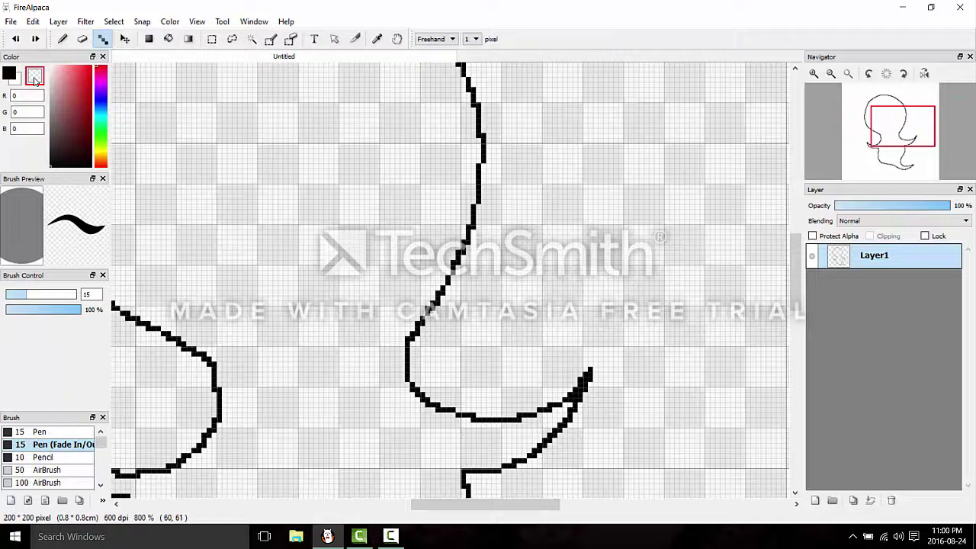
pyautogui.scroll(3, 478, 205)
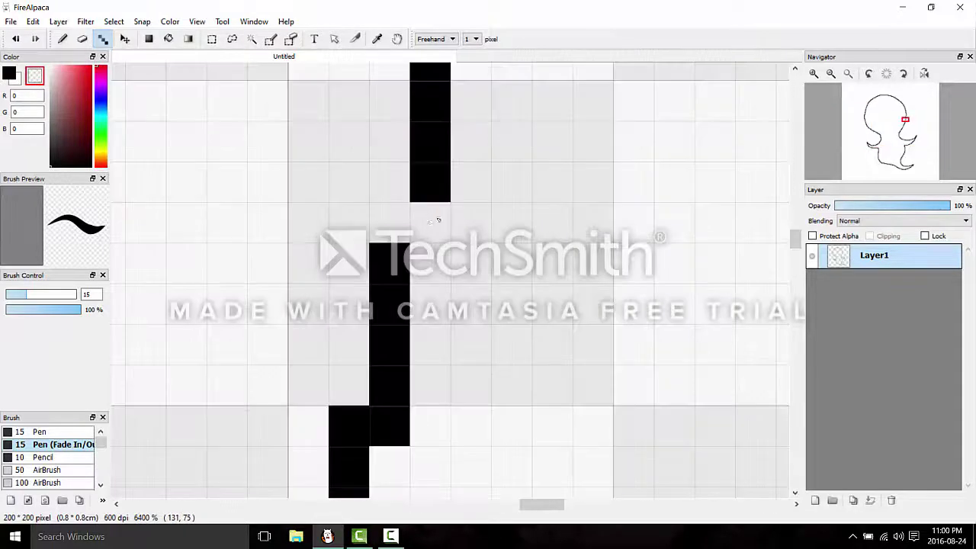
pyautogui.click(434, 183)
pyautogui.click(430, 142)
pyautogui.click(8, 76)
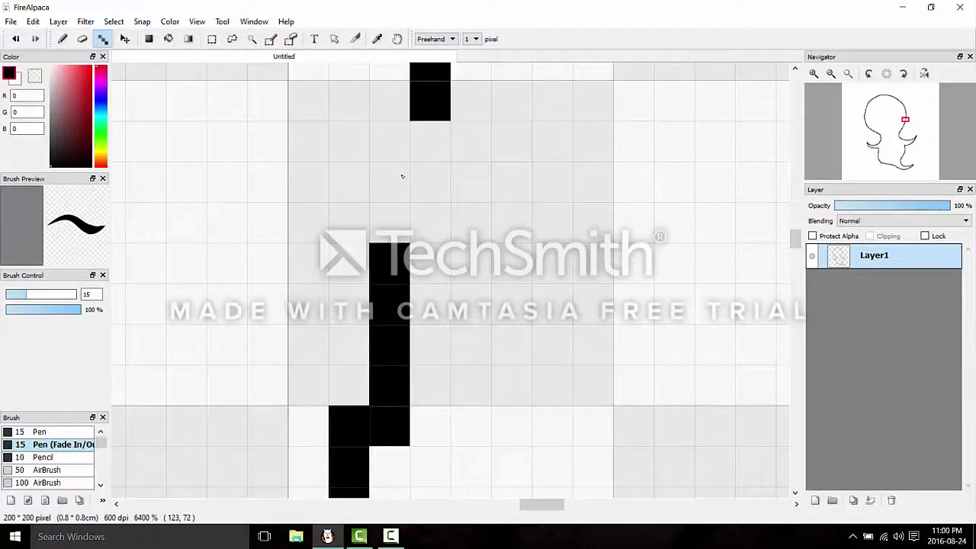
pyautogui.moveTo(418, 153); pyautogui.dragTo(428, 227)
# Fill the inside of the ghost outline with black using the Bucket tool.
pyautogui.scroll(-10, 584, 237)
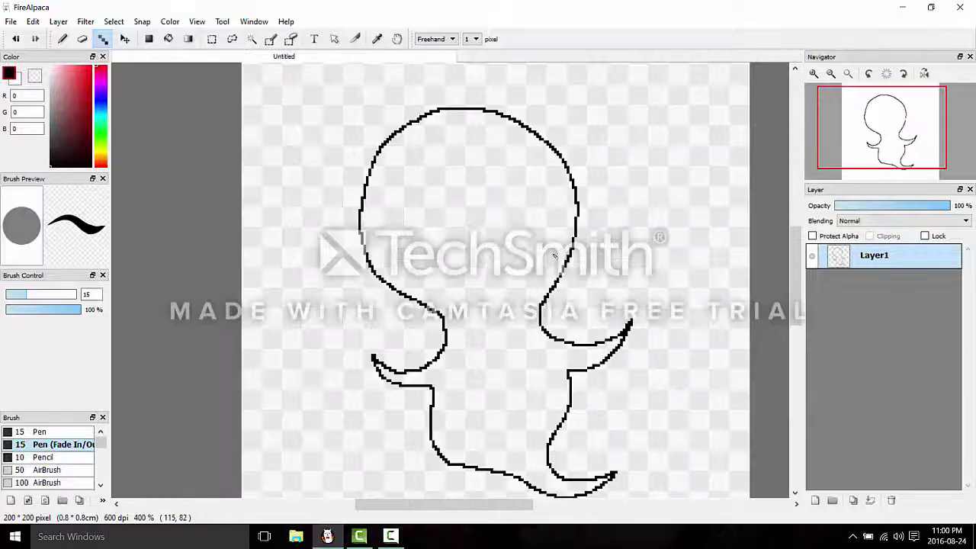
pyautogui.scroll(1, 574, 311)
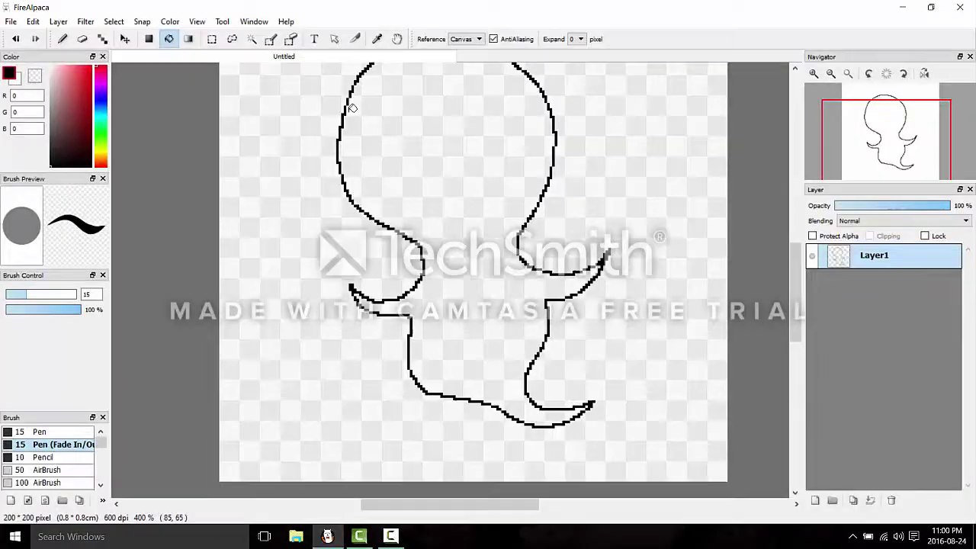
pyautogui.click(488, 343)
pyautogui.scroll(-4, 499, 304)
pyautogui.scroll(1, 501, 296)
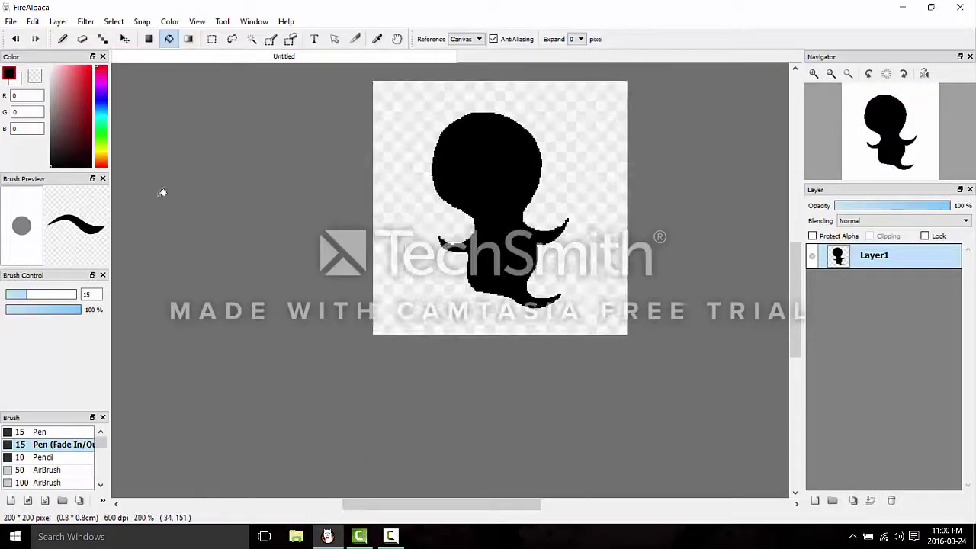
# Set the Dot tool to 2 pixels and build up the lower edge of the ghost's body in black.
pyautogui.click(103, 39)
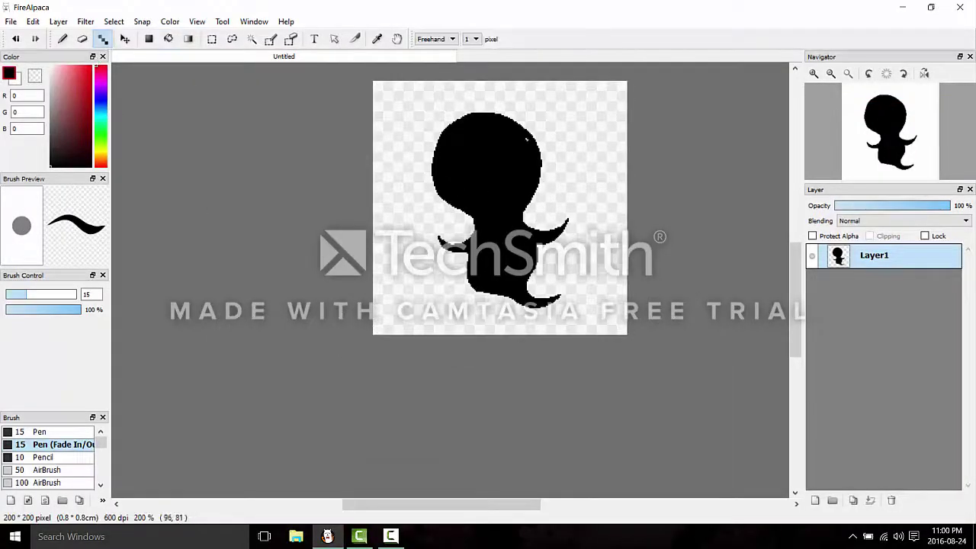
pyautogui.click(473, 39)
pyautogui.click(471, 54)
pyautogui.scroll(5, 526, 335)
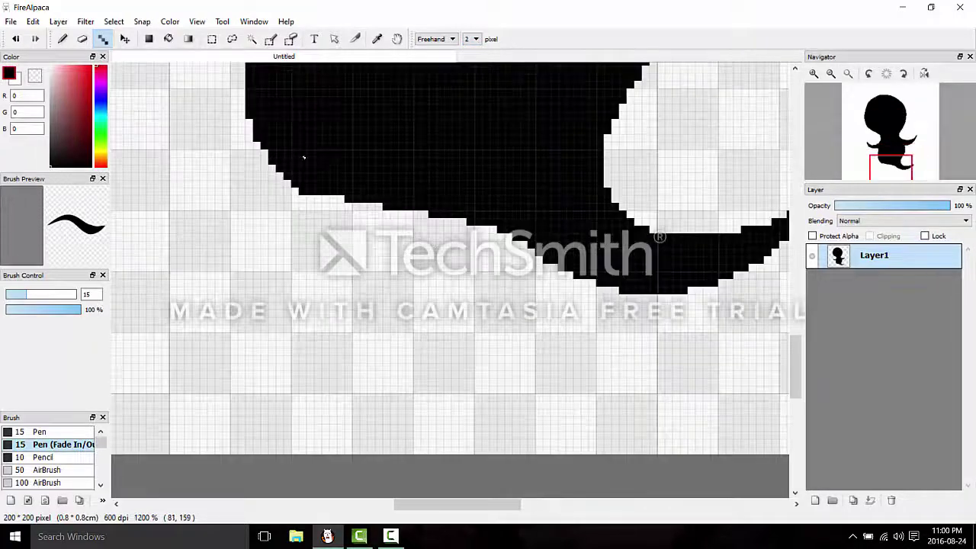
pyautogui.moveTo(314, 191)
pyautogui.mouseDown()
pyautogui.moveTo(383, 242)
pyautogui.moveTo(551, 267)
pyautogui.mouseUp()
# Extend the tail tip into an inward-curling black spiral and round out the underside of the body and tail.
pyautogui.scroll(5, 610, 364)
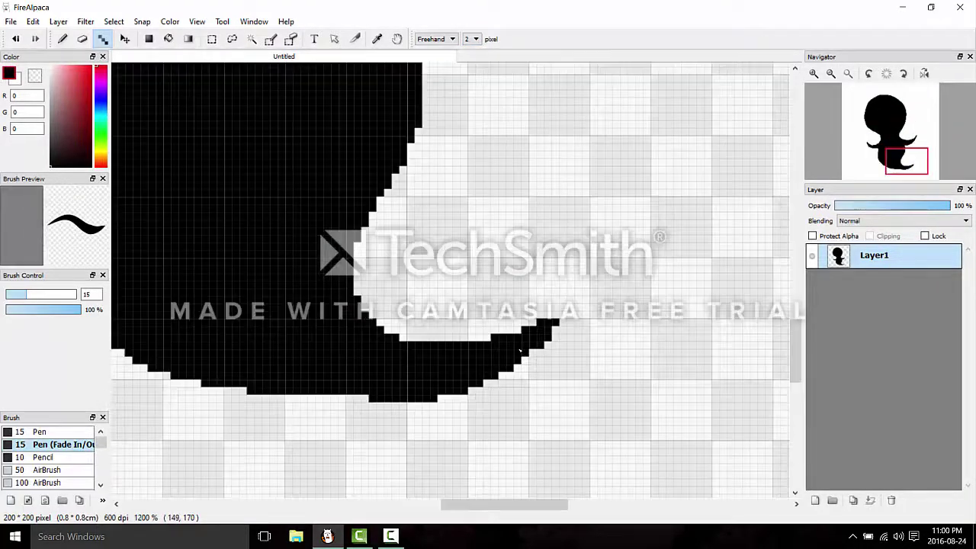
pyautogui.moveTo(520, 350)
pyautogui.mouseDown()
pyautogui.moveTo(558, 305)
pyautogui.moveTo(535, 215)
pyautogui.moveTo(411, 209)
pyautogui.moveTo(409, 276)
pyautogui.moveTo(468, 261)
pyautogui.moveTo(439, 253)
pyautogui.mouseUp()
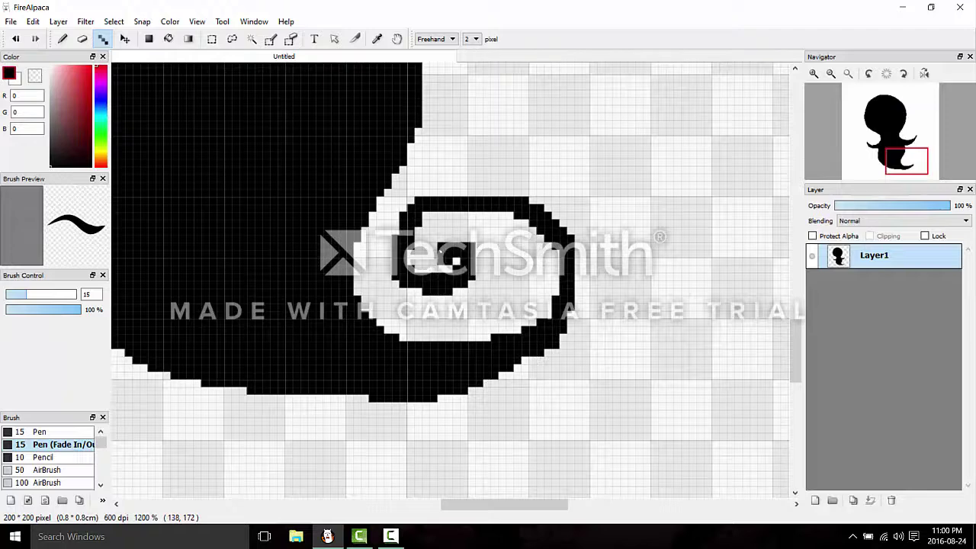
pyautogui.scroll(-5, 523, 342)
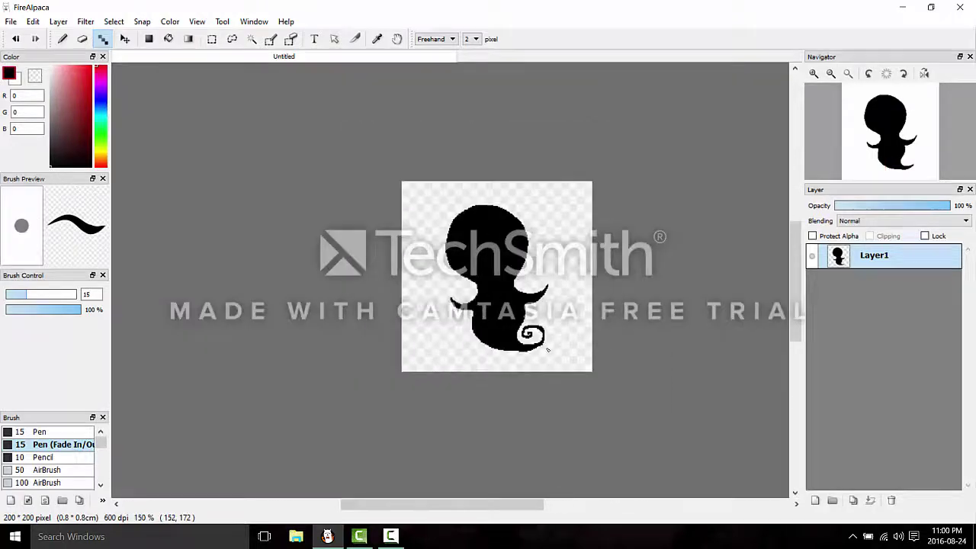
pyautogui.scroll(4, 523, 342)
pyautogui.moveTo(329, 297)
pyautogui.mouseDown()
pyautogui.moveTo(371, 318)
pyautogui.moveTo(430, 328)
pyautogui.moveTo(485, 324)
pyautogui.moveTo(567, 287)
pyautogui.moveTo(471, 317)
pyautogui.mouseUp()
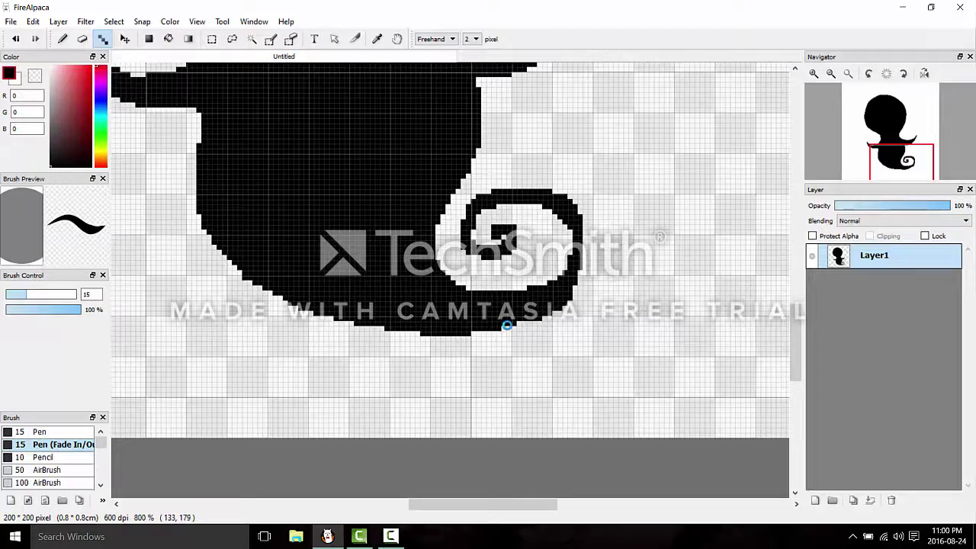
pyautogui.scroll(-3, 506, 326)
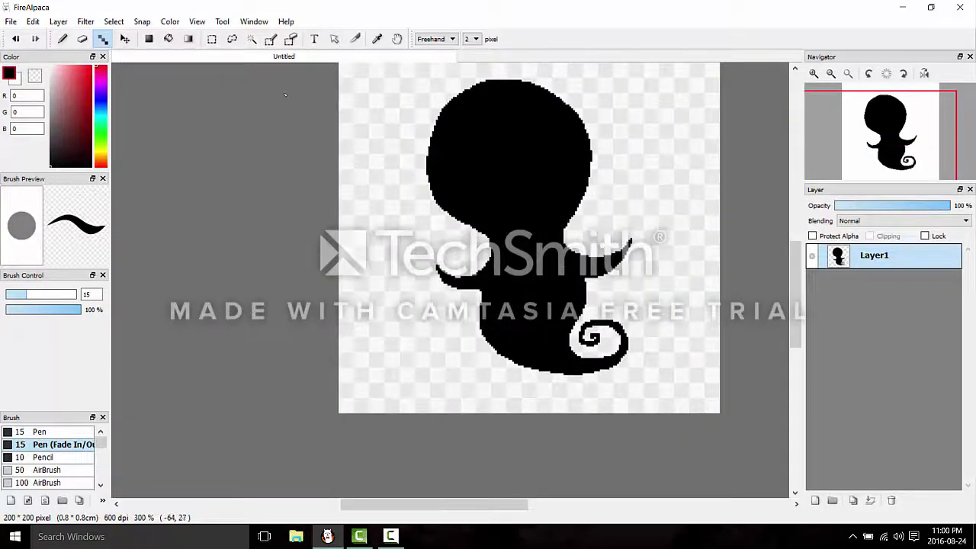
# Round out the lower-left edge of the head with black Dot strokes and fill the gaps left along it.
pyautogui.scroll(2, 564, 294)
pyautogui.scroll(-2, 563, 294)
pyautogui.scroll(3, 396, 192)
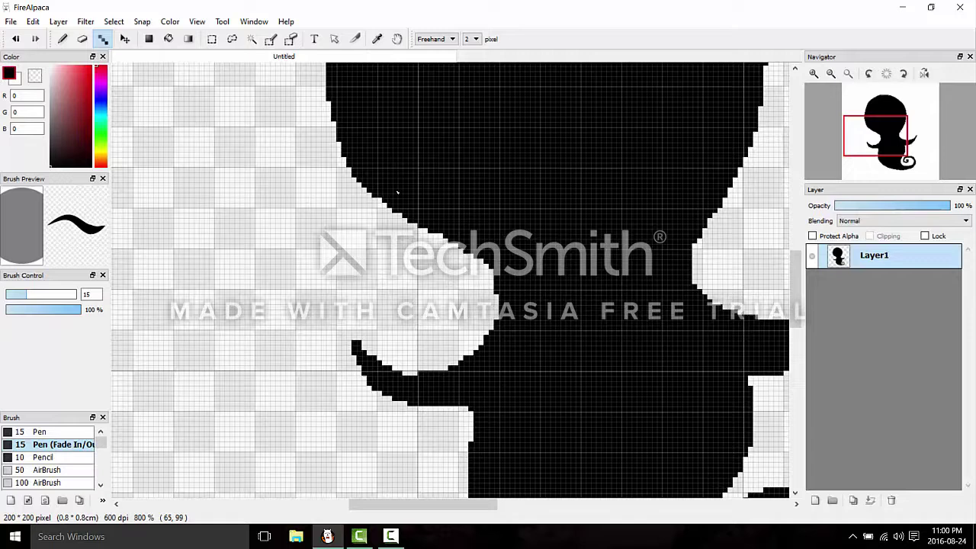
pyautogui.moveTo(355, 189)
pyautogui.mouseDown()
pyautogui.moveTo(423, 243)
pyautogui.moveTo(488, 269)
pyautogui.mouseUp()
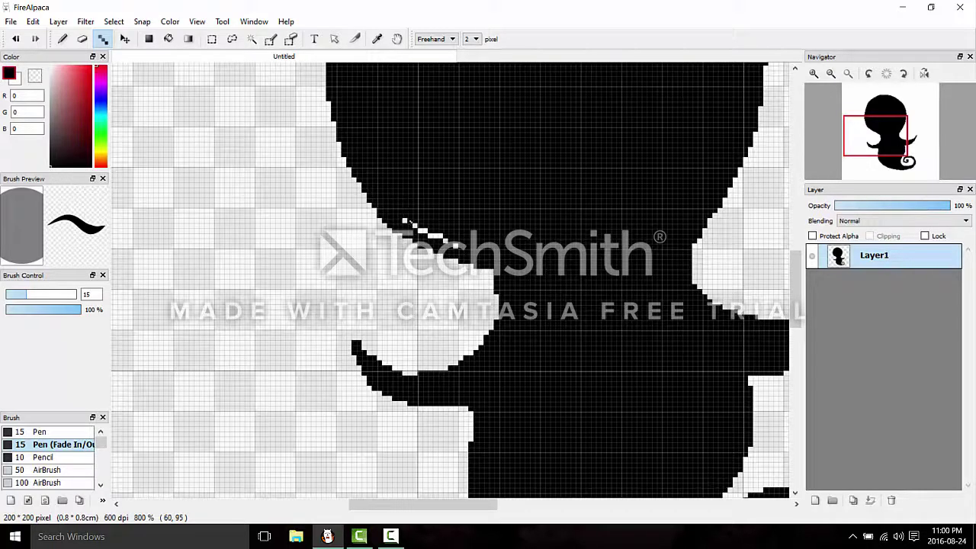
pyautogui.moveTo(406, 221); pyautogui.dragTo(450, 242)
pyautogui.scroll(-3, 427, 228)
pyautogui.scroll(3, 457, 131)
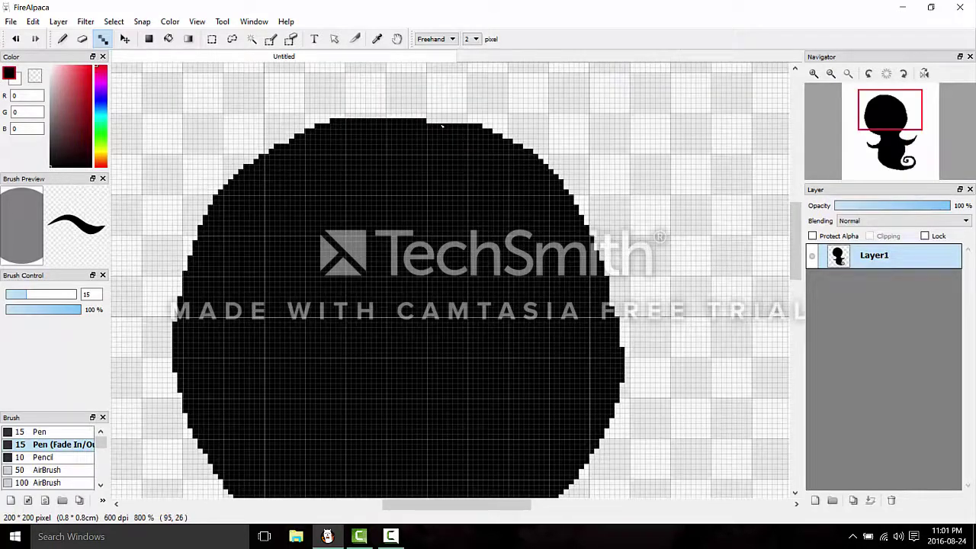
# Round out the upper-right and lower-right edges of the head with black Dot strokes.
pyautogui.scroll(-5, 488, 218)
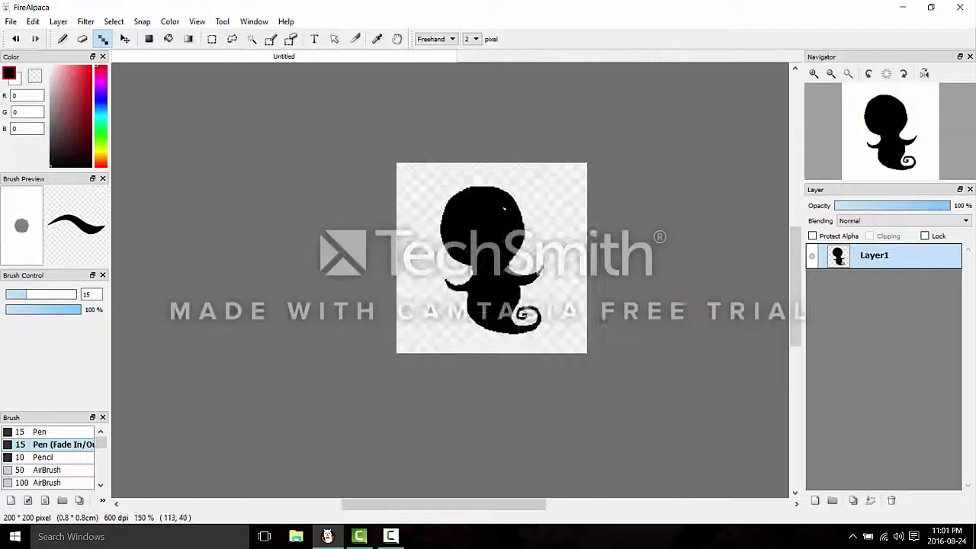
pyautogui.scroll(4, 487, 218)
pyautogui.scroll(1, 572, 253)
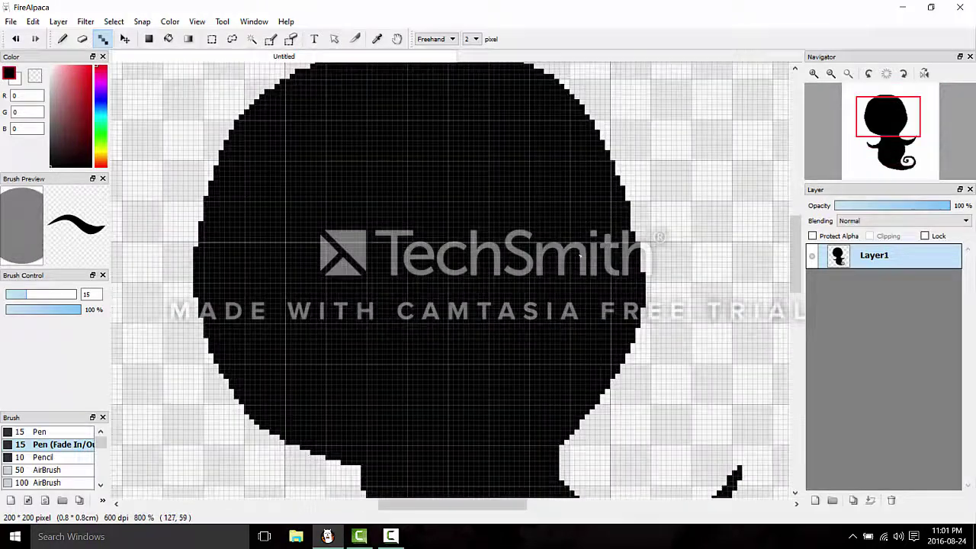
pyautogui.scroll(-2, 572, 252)
pyautogui.scroll(2, 466, 113)
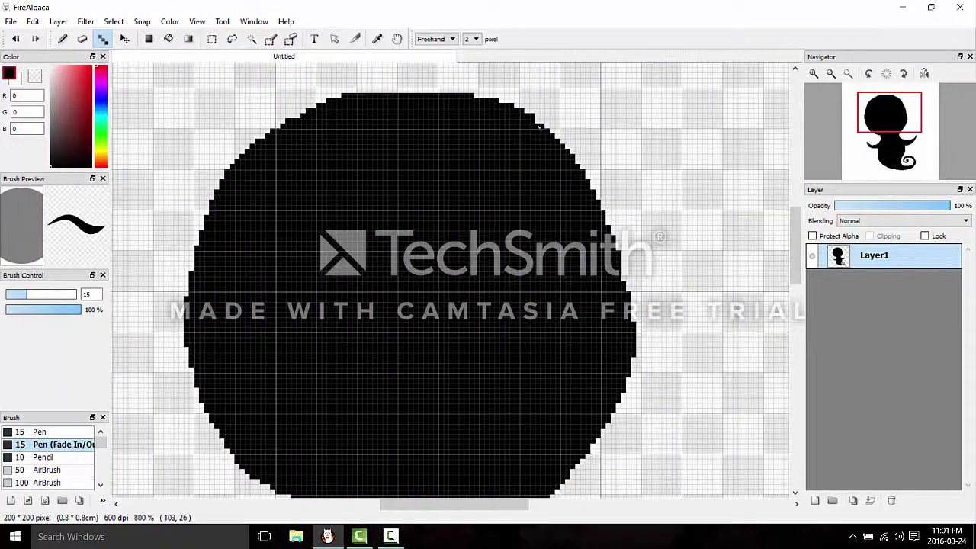
pyautogui.moveTo(538, 128); pyautogui.dragTo(595, 185)
pyautogui.scroll(-3, 511, 202)
pyautogui.scroll(3, 537, 305)
pyautogui.moveTo(533, 307); pyautogui.dragTo(475, 351)
pyautogui.scroll(-3, 488, 344)
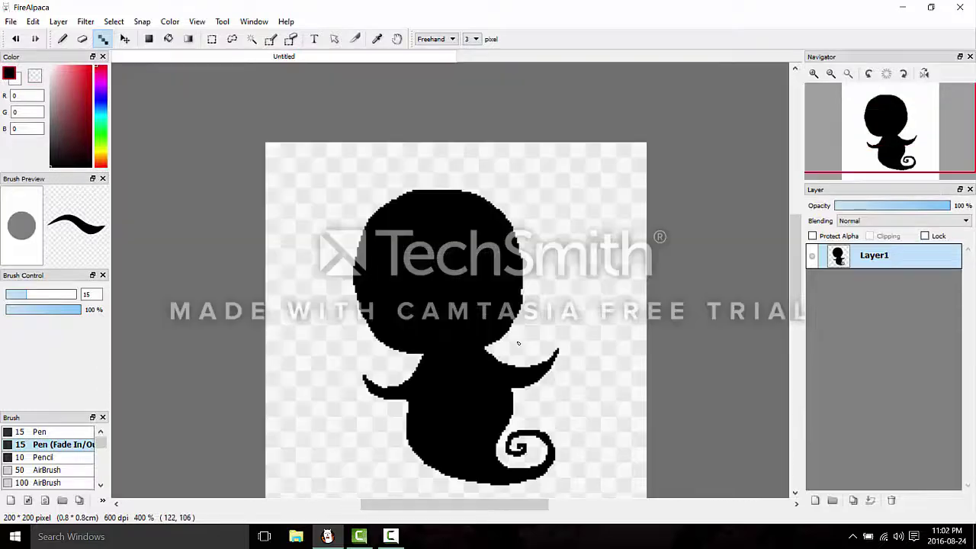
# Build up the right side and upper-right curve of the head using the 3-pixel Dot tool.
pyautogui.scroll(1, 518, 344)
pyautogui.moveTo(519, 279); pyautogui.dragTo(502, 216)
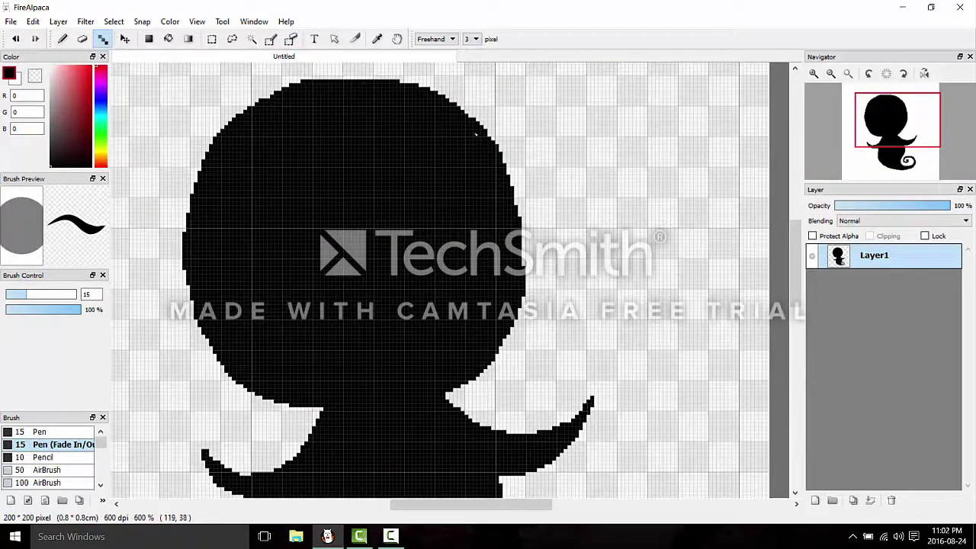
pyautogui.moveTo(518, 262); pyautogui.dragTo(520, 224)
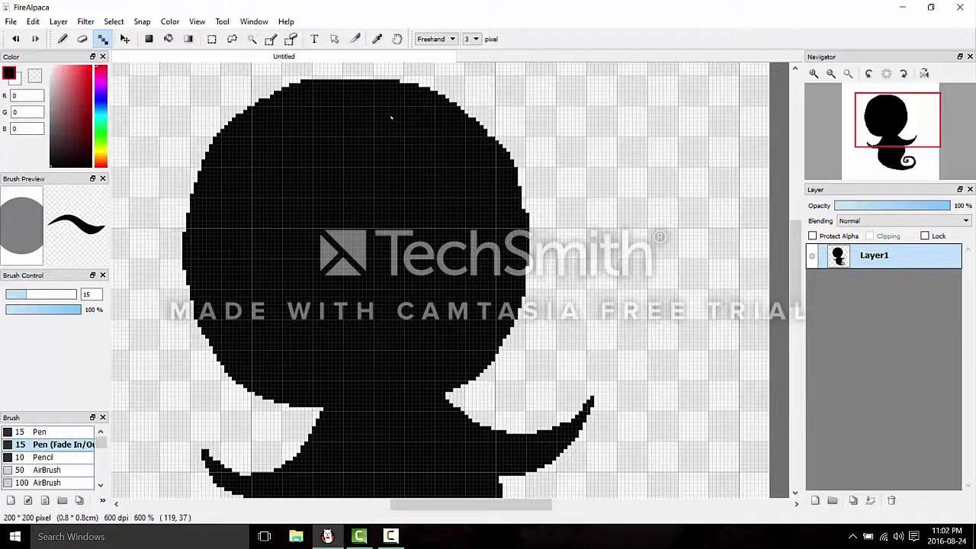
pyautogui.scroll(1, 391, 117)
pyautogui.moveTo(431, 111); pyautogui.dragTo(511, 185)
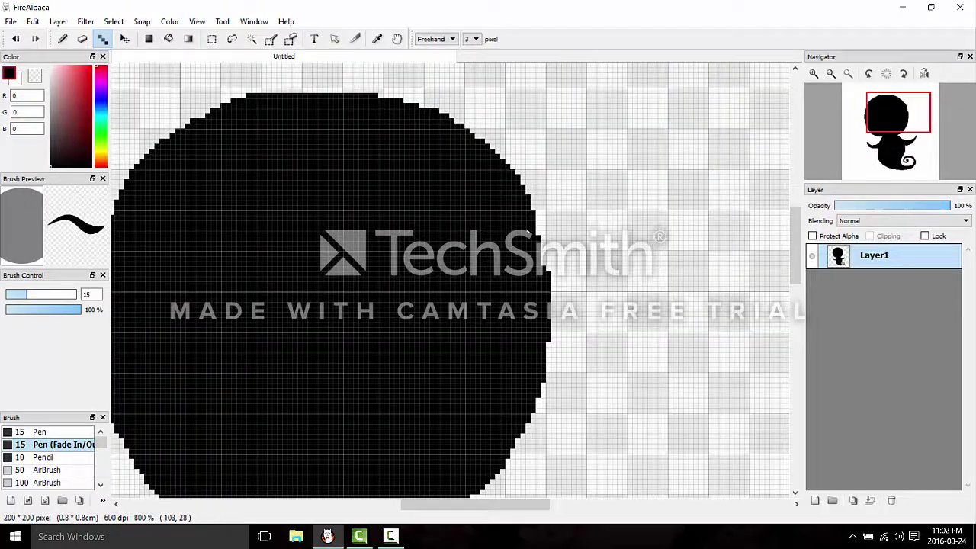
# Thicken the underside of the ghost's left arm in black so it slopes smoothly into the body.
pyautogui.scroll(-3, 538, 270)
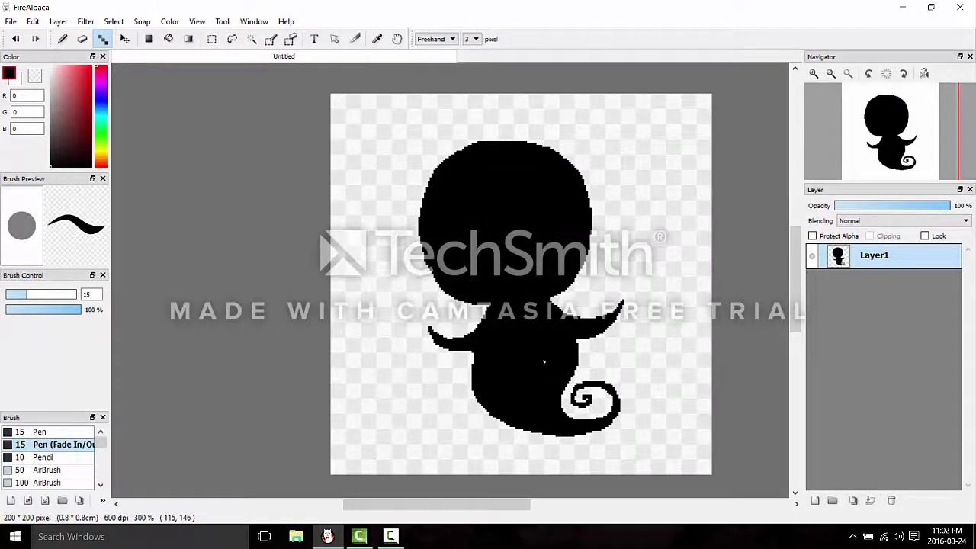
pyautogui.scroll(-2, 543, 362)
pyautogui.scroll(2, 482, 292)
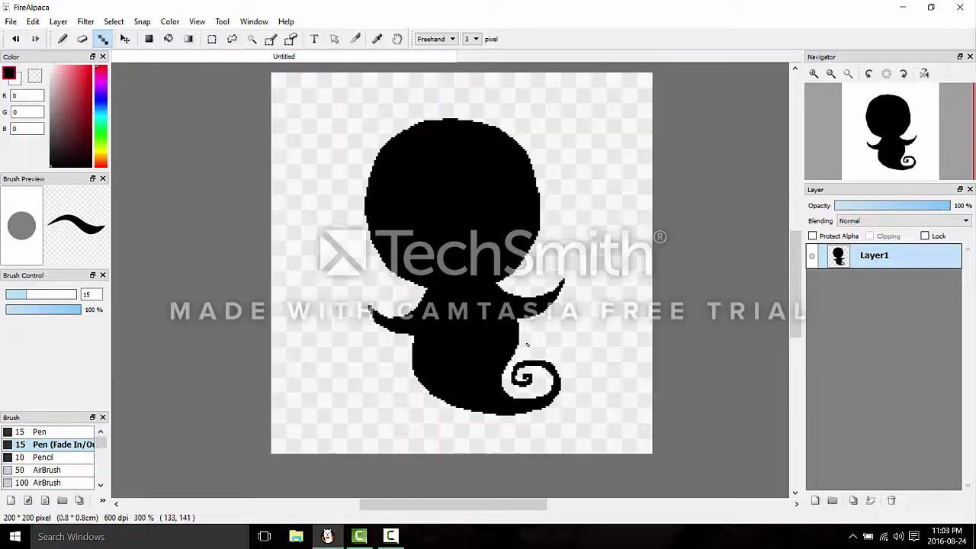
pyautogui.scroll(4, 494, 314)
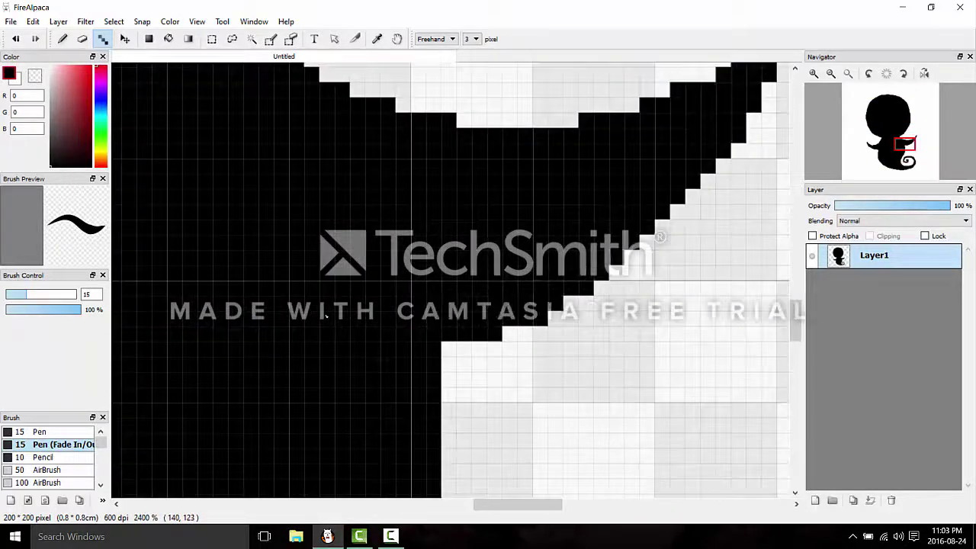
pyautogui.scroll(-3, 607, 317)
pyautogui.scroll(4, 386, 332)
pyautogui.moveTo(308, 278)
pyautogui.mouseDown()
pyautogui.moveTo(461, 344)
pyautogui.moveTo(504, 344)
pyautogui.mouseUp()
pyautogui.scroll(-3, 504, 345)
pyautogui.scroll(2, 406, 328)
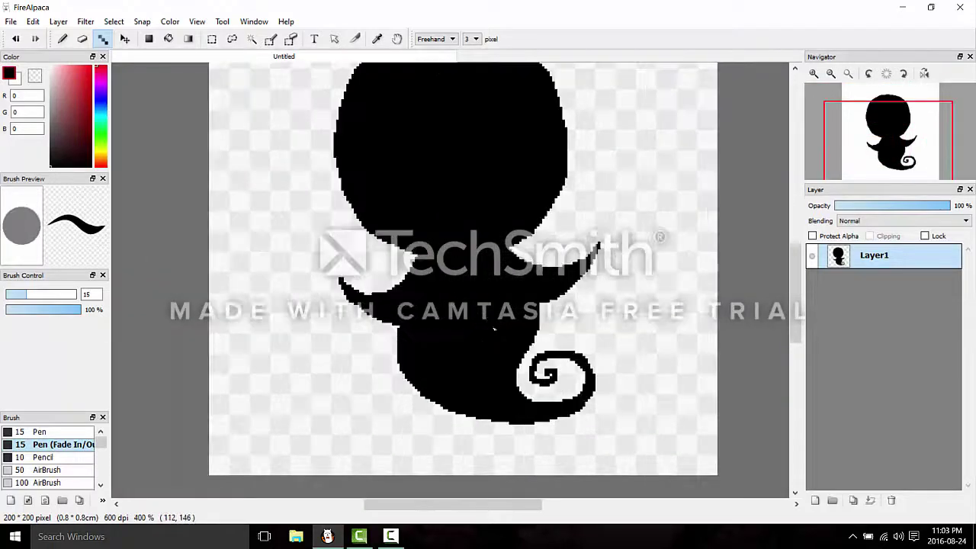
pyautogui.scroll(-1, 406, 328)
pyautogui.scroll(-2, 550, 335)
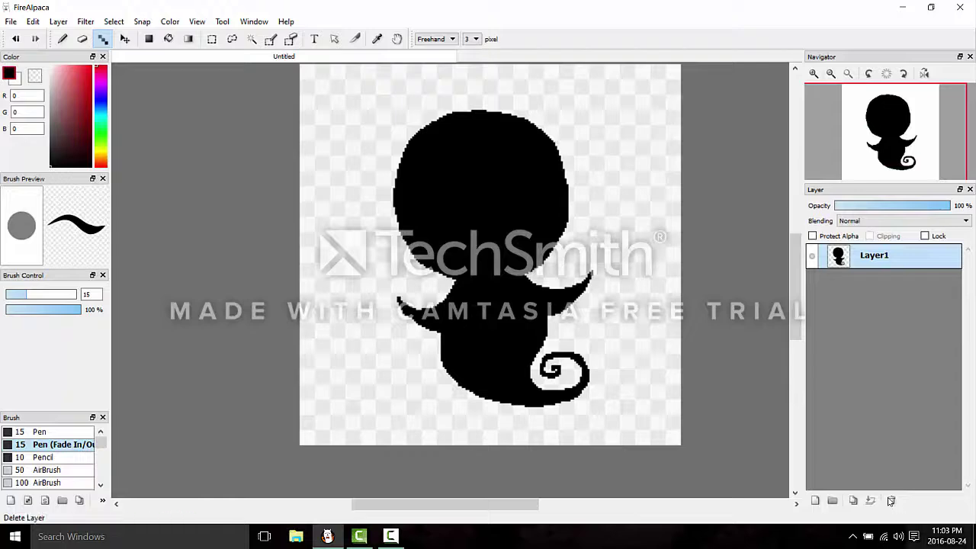
# Add a new layer above the ghost's body and set the drawing colour to white.
pyautogui.click(814, 500)
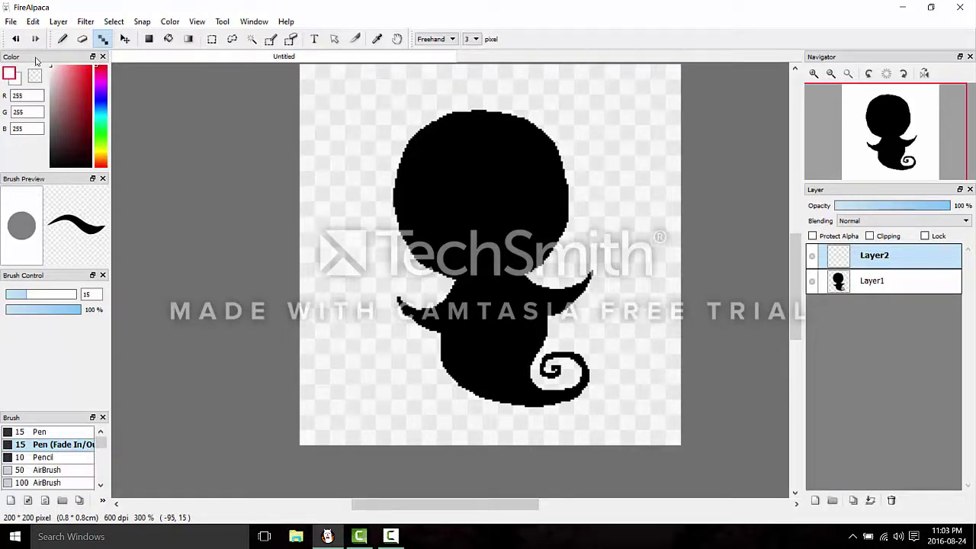
pyautogui.scroll(3, 452, 196)
pyautogui.moveTo(459, 188)
pyautogui.mouseDown()
pyautogui.moveTo(412, 232)
pyautogui.moveTo(373, 183)
pyautogui.moveTo(397, 173)
pyautogui.mouseUp()
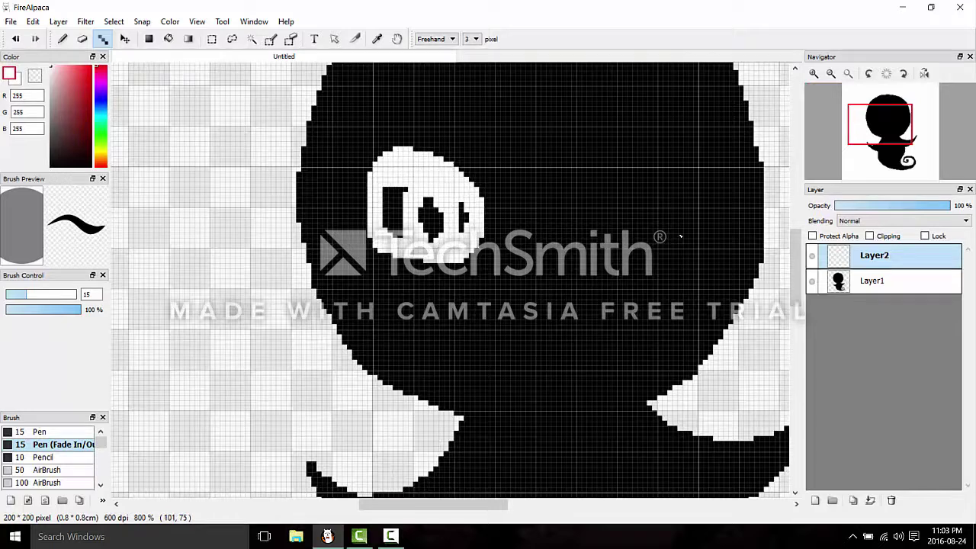
pyautogui.moveTo(640, 161)
pyautogui.mouseDown()
pyautogui.moveTo(639, 277)
pyautogui.moveTo(678, 134)
pyautogui.moveTo(685, 237)
pyautogui.moveTo(660, 206)
pyautogui.mouseUp()
pyautogui.scroll(-4, 602, 212)
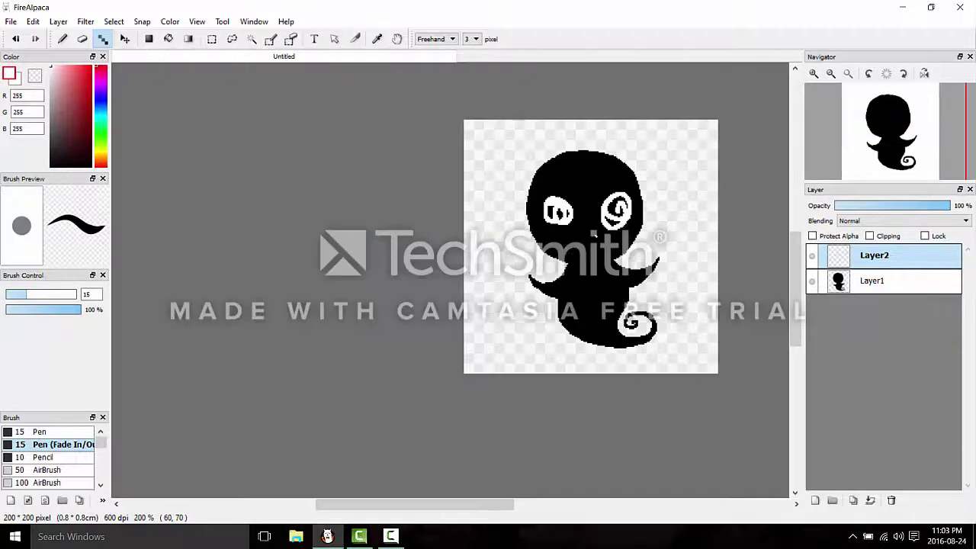
pyautogui.scroll(2, 595, 235)
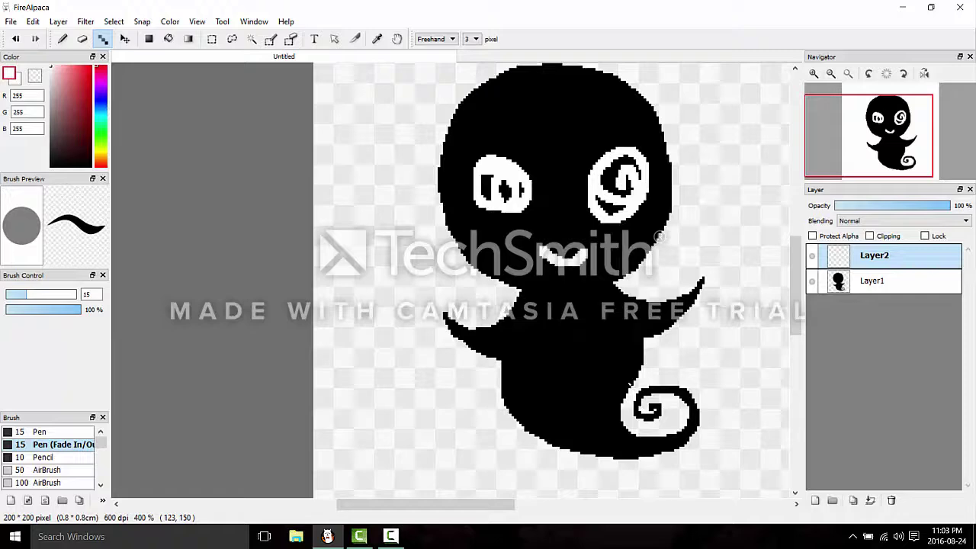
# Draw two 3-pixel white Ellipse rings as eyes and add 1-pixel freehand pupil dots and short lines beneath them.
pyautogui.moveTo(466, 147); pyautogui.dragTo(512, 195)
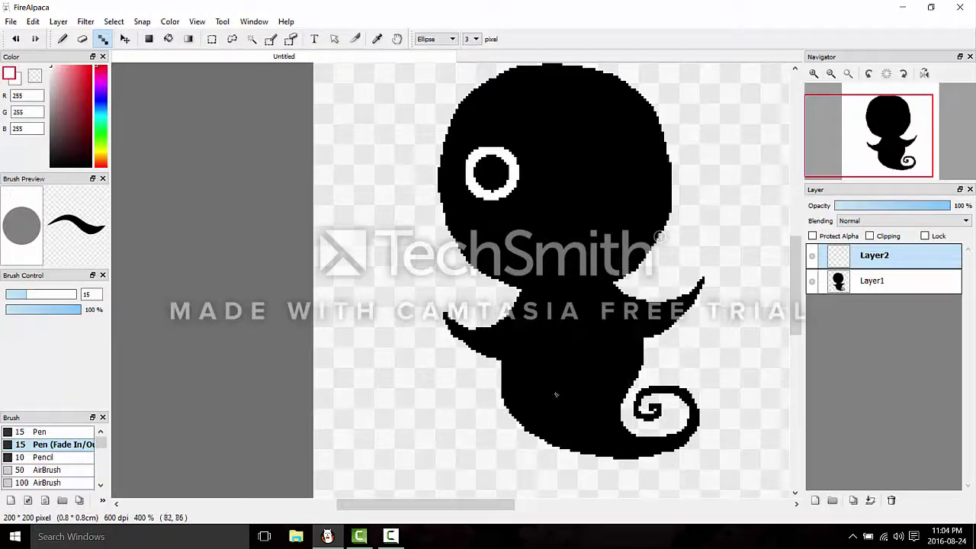
pyautogui.moveTo(634, 201); pyautogui.dragTo(634, 201)
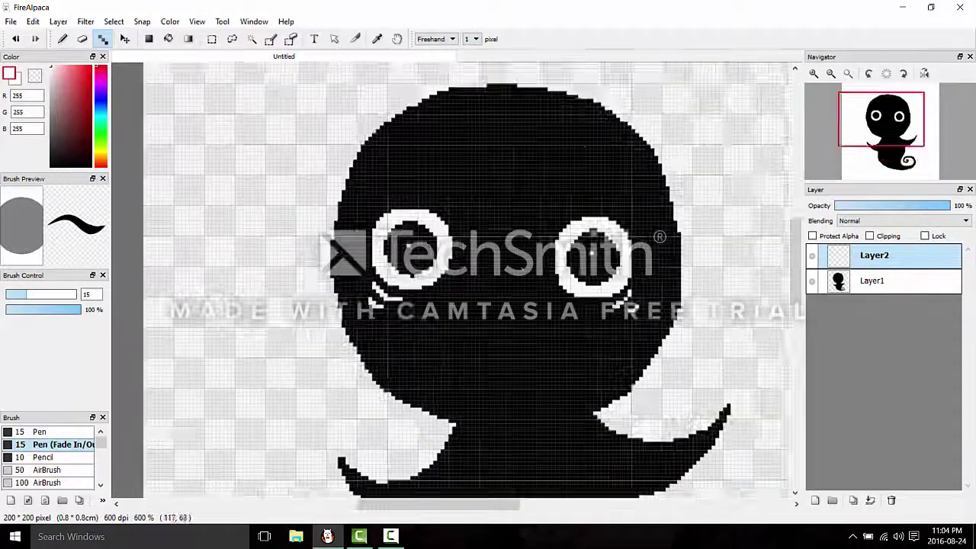
pyautogui.scroll(-4, 525, 320)
pyautogui.scroll(1, 525, 320)
pyautogui.scroll(1, 525, 320)
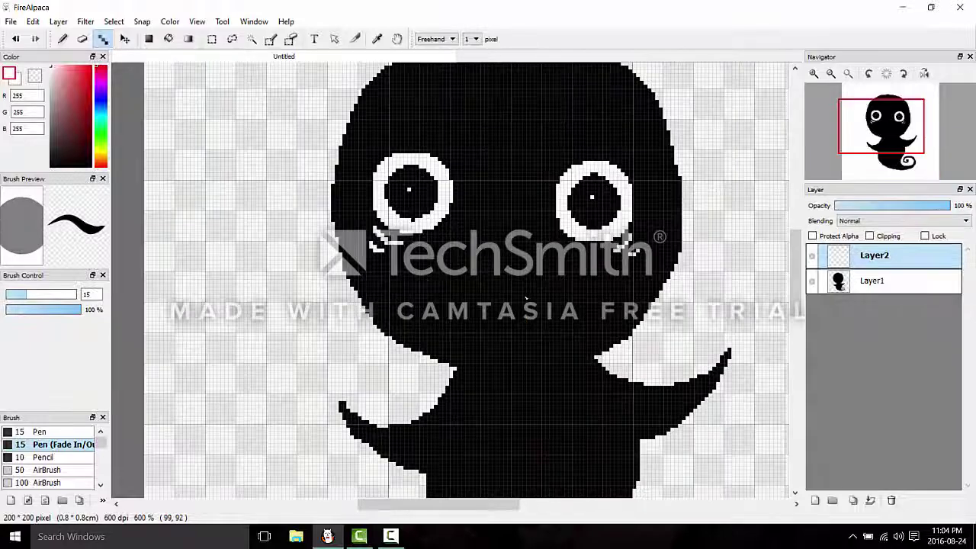
# Draw slanted white eyebrows above the eyes and a small U-shaped mouth below them with the 1-pixel Dot tool.
pyautogui.scroll(-1, 524, 320)
pyautogui.scroll(3, 351, 135)
pyautogui.scroll(-1, 583, 309)
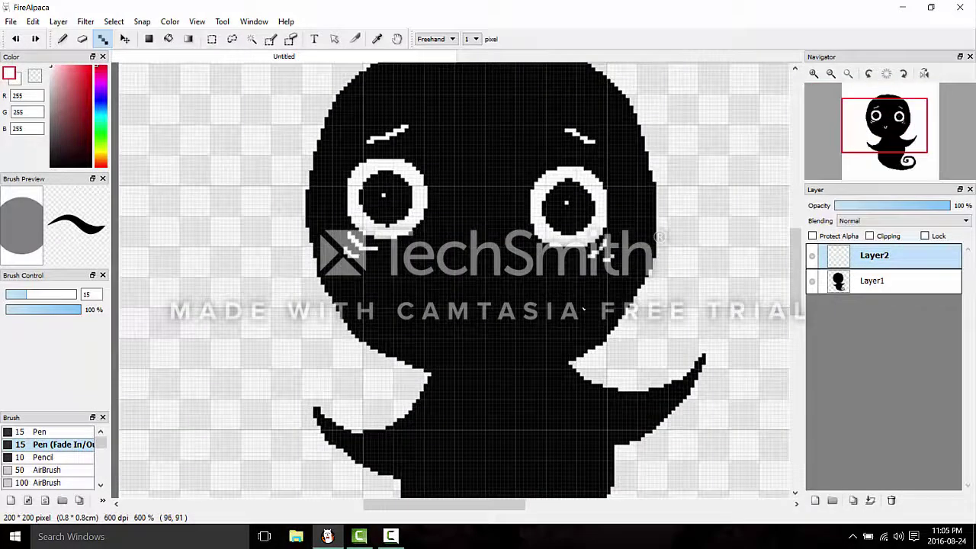
pyautogui.scroll(-2, 490, 285)
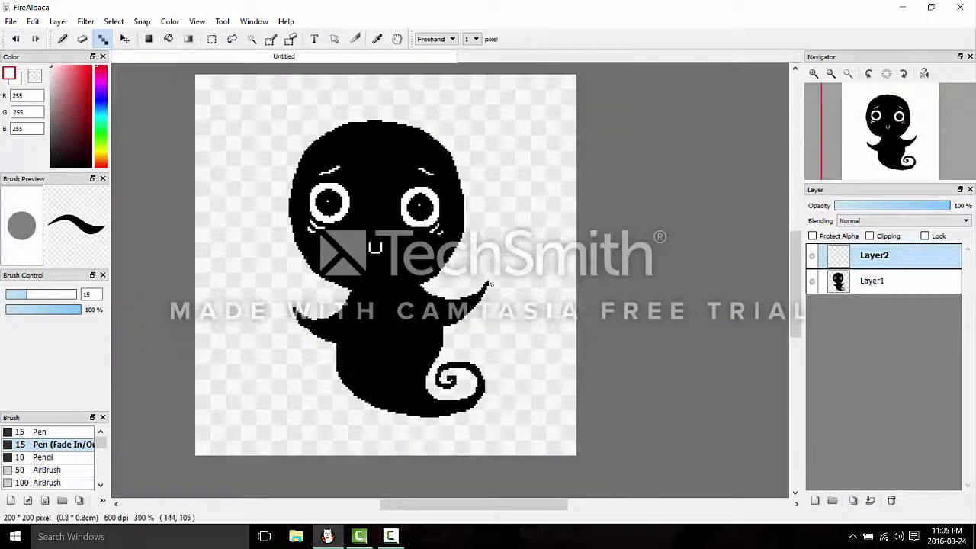
pyautogui.scroll(-1, 418, 268)
pyautogui.scroll(4, 418, 268)
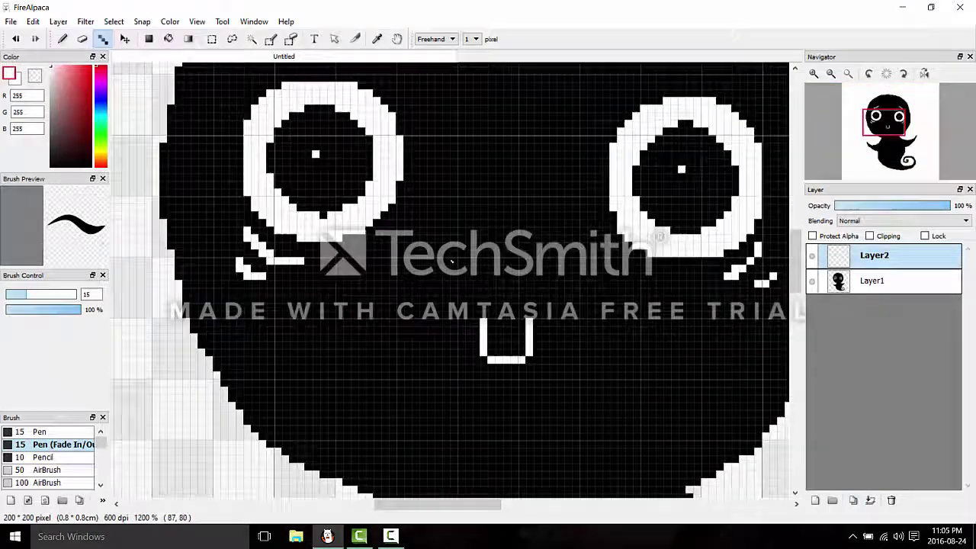
pyautogui.scroll(-2, 418, 268)
pyautogui.scroll(1, 427, 270)
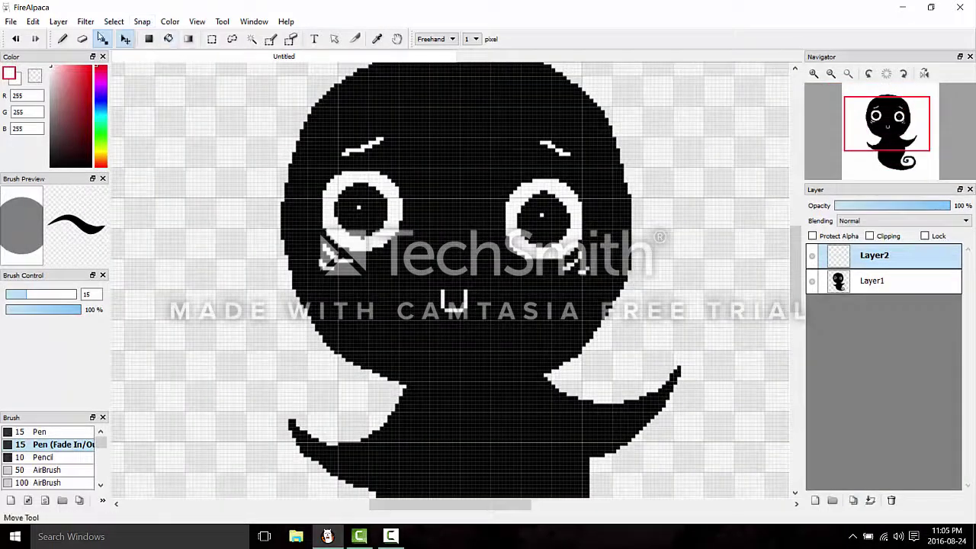
# Switch to the Move tool and merge the face layer down into the ghost's body layer.
pyautogui.click(101, 39)
pyautogui.scroll(-2, 492, 381)
pyautogui.scroll(1, 492, 381)
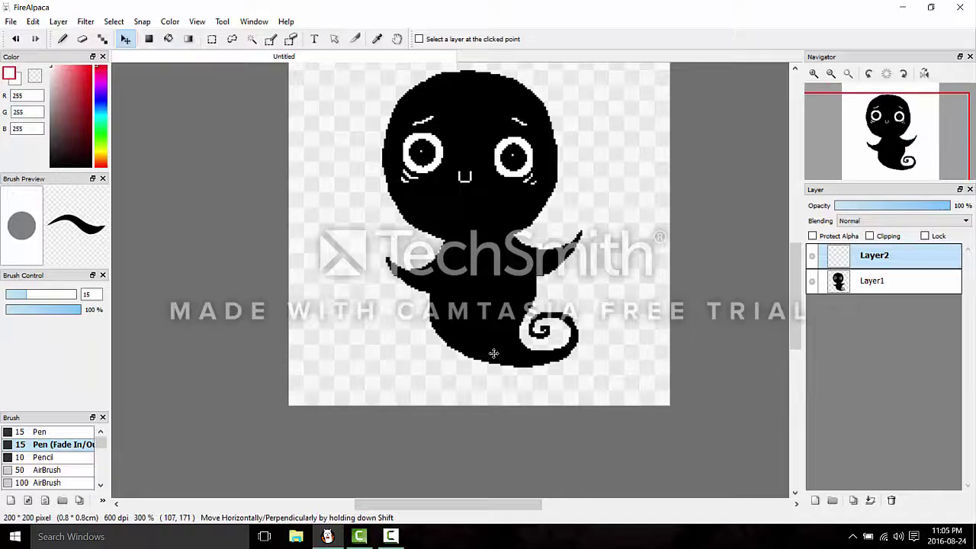
pyautogui.scroll(2, 472, 369)
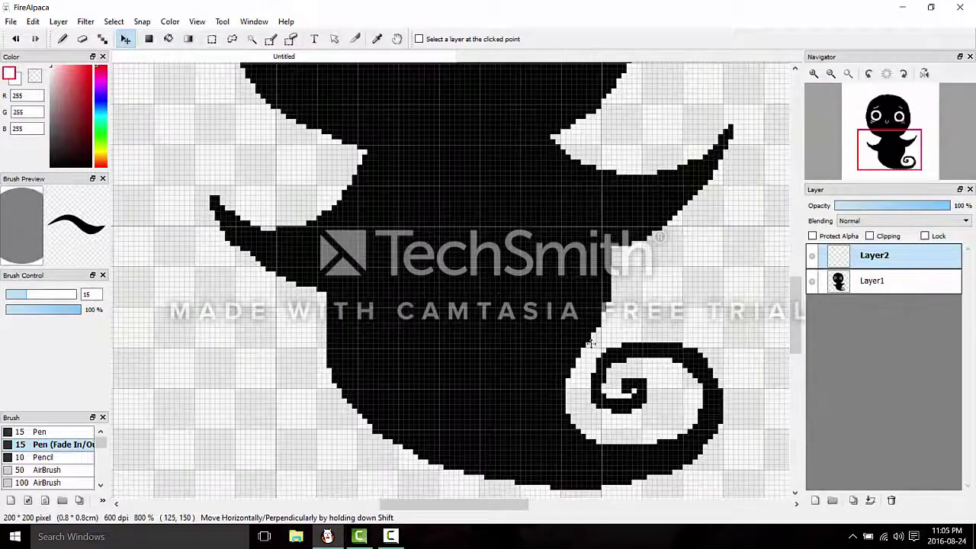
pyautogui.scroll(-2, 550, 363)
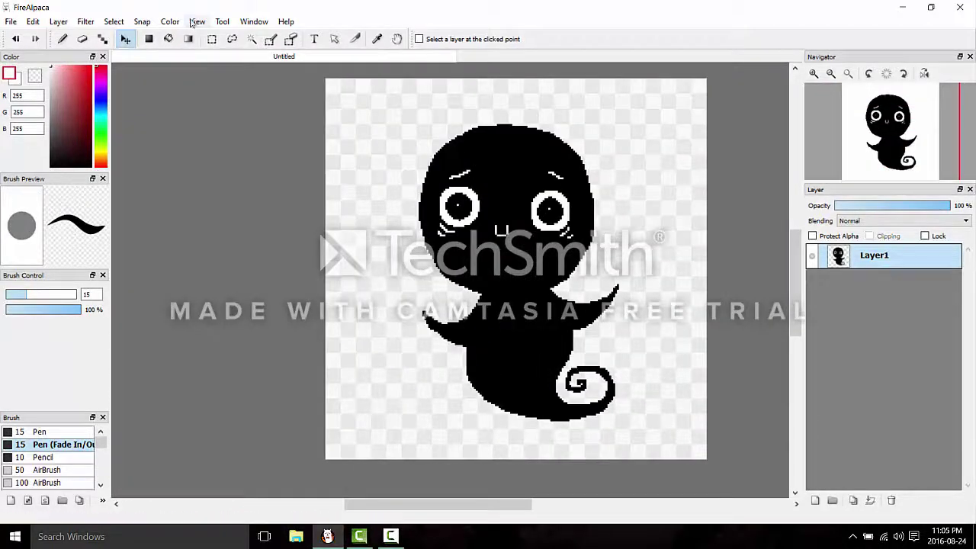
# Turn on Onion Skin Mode for animating the ghost.
pyautogui.click(199, 22)
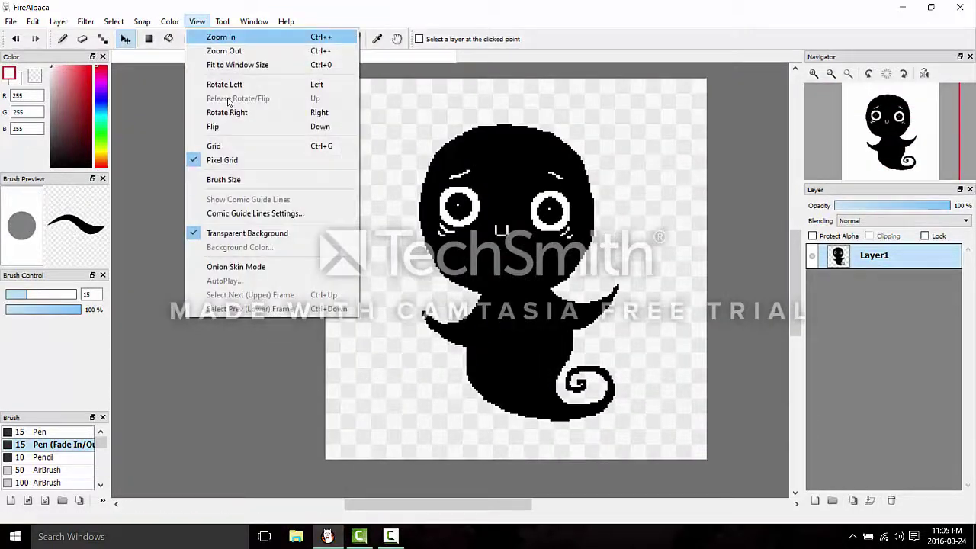
pyautogui.click(234, 267)
pyautogui.scroll(-3, 412, 312)
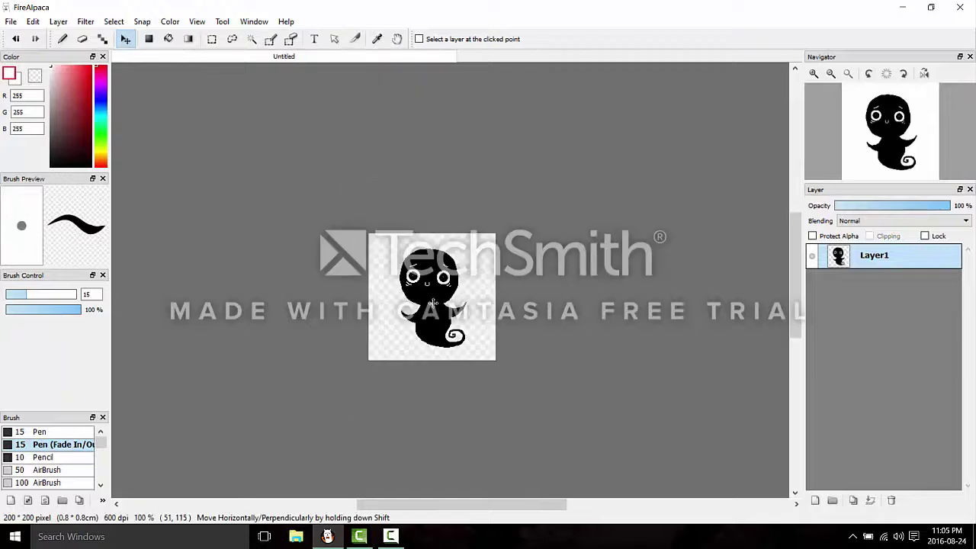
pyautogui.scroll(3, 412, 313)
pyautogui.scroll(-2, 423, 315)
pyautogui.scroll(1, 423, 315)
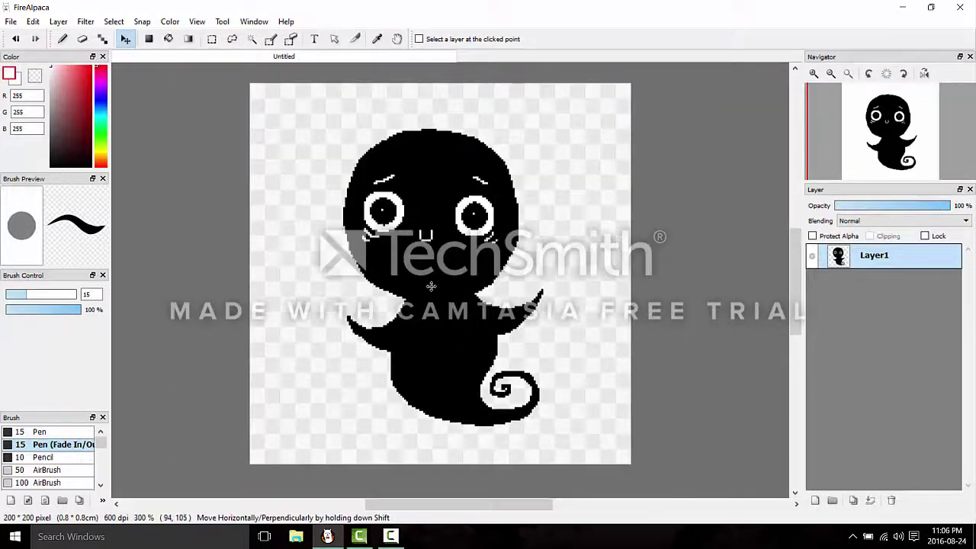
# Duplicate the ghost layer as a second frame and shift the copy one pixel to the left.
pyautogui.click(855, 499)
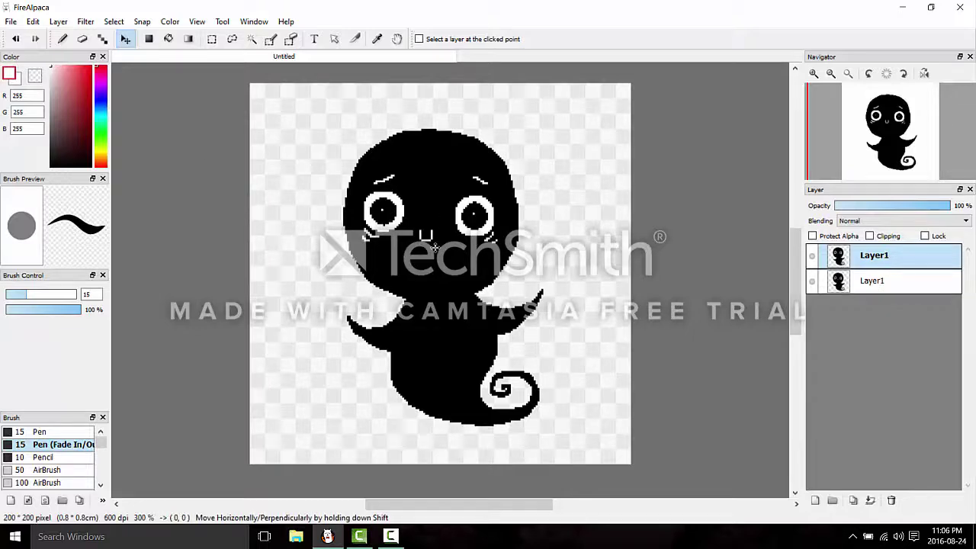
pyautogui.press('Left')
pyautogui.moveTo(433, 242); pyautogui.dragTo(354, 276)
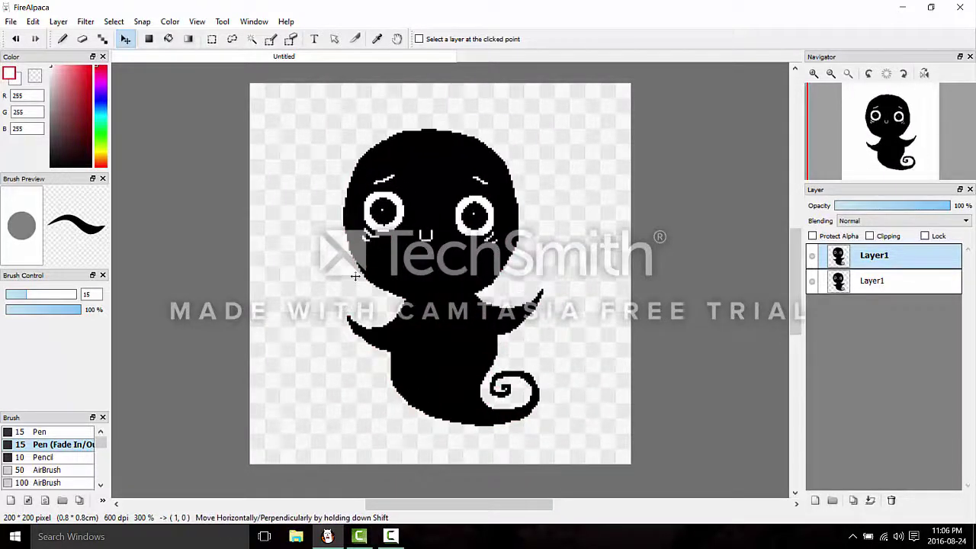
pyautogui.scroll(6, 492, 290)
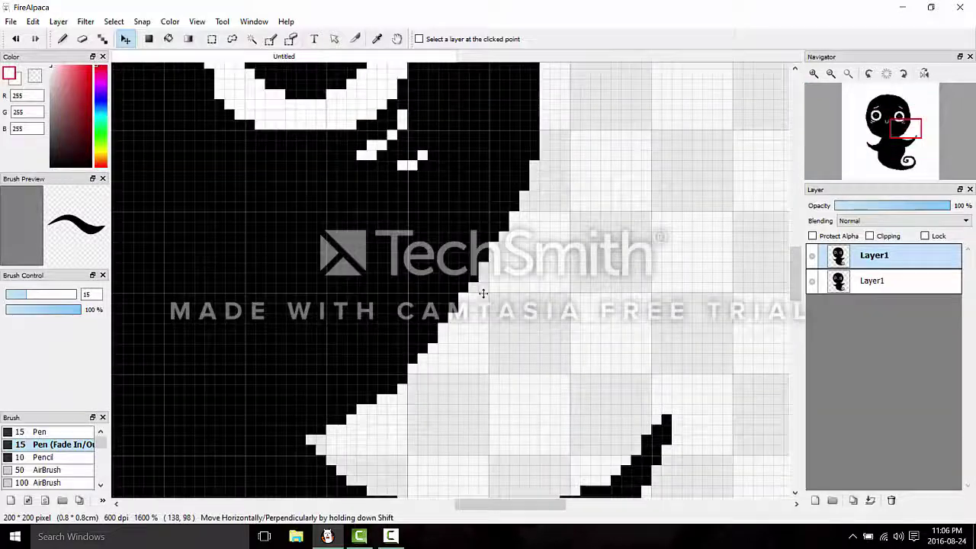
pyautogui.scroll(-6, 671, 332)
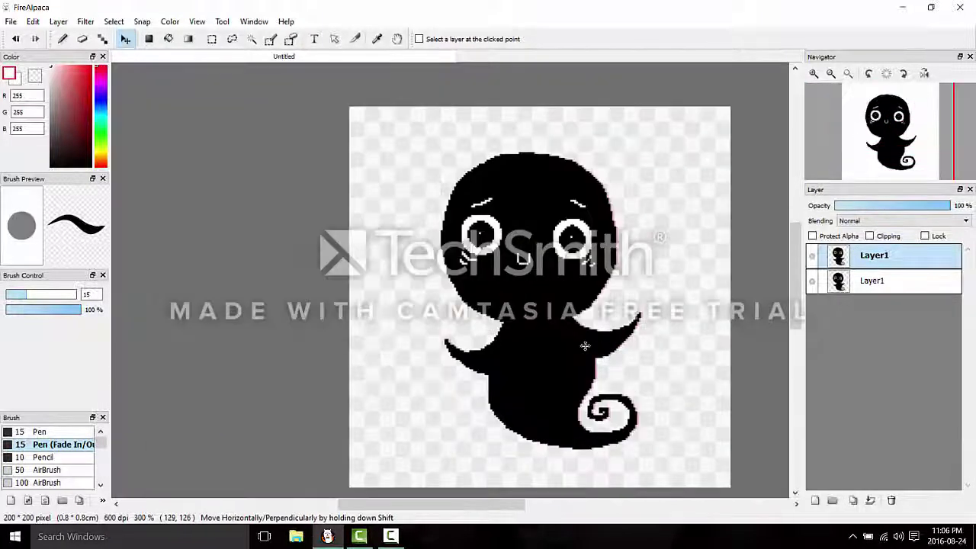
pyautogui.scroll(2, 580, 347)
pyautogui.moveTo(460, 280); pyautogui.dragTo(460, 279)
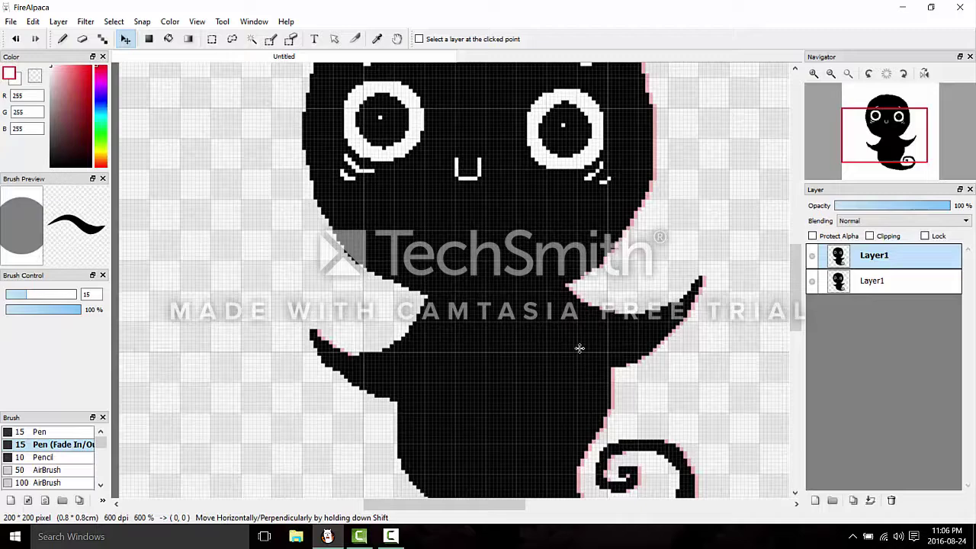
# Duplicate the top ghost layer as a third frame and nudge the copy slightly to the left.
pyautogui.scroll(-2, 561, 251)
pyautogui.click(853, 500)
pyautogui.scroll(5, 657, 201)
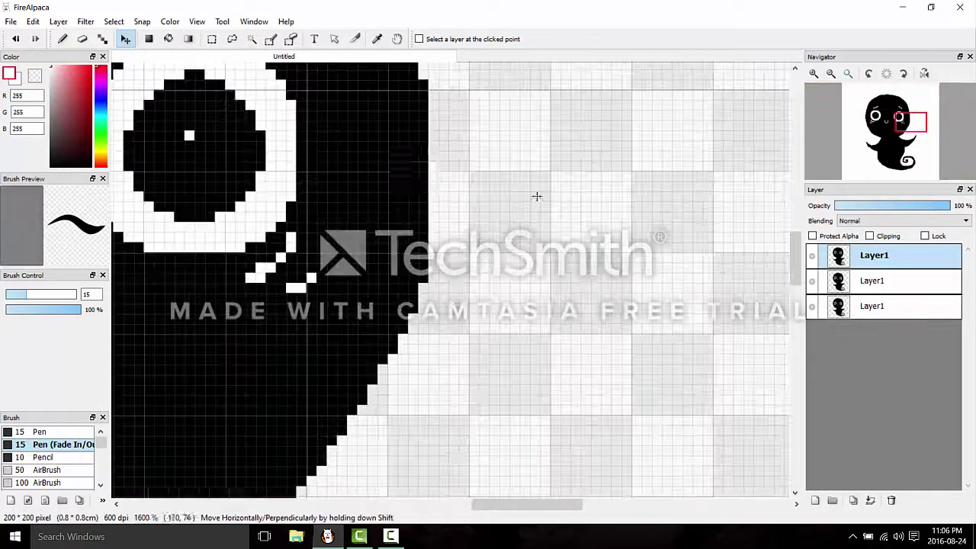
pyautogui.moveTo(536, 196); pyautogui.dragTo(517, 196)
pyautogui.scroll(-4, 561, 186)
pyautogui.scroll(5, 551, 180)
# Add four more duplicated ghost frames, each nudged slightly further to the left.
pyautogui.click(853, 500)
pyautogui.press('Left')
pyautogui.hotkey('ctrl', 'v')
pyautogui.press('Left')
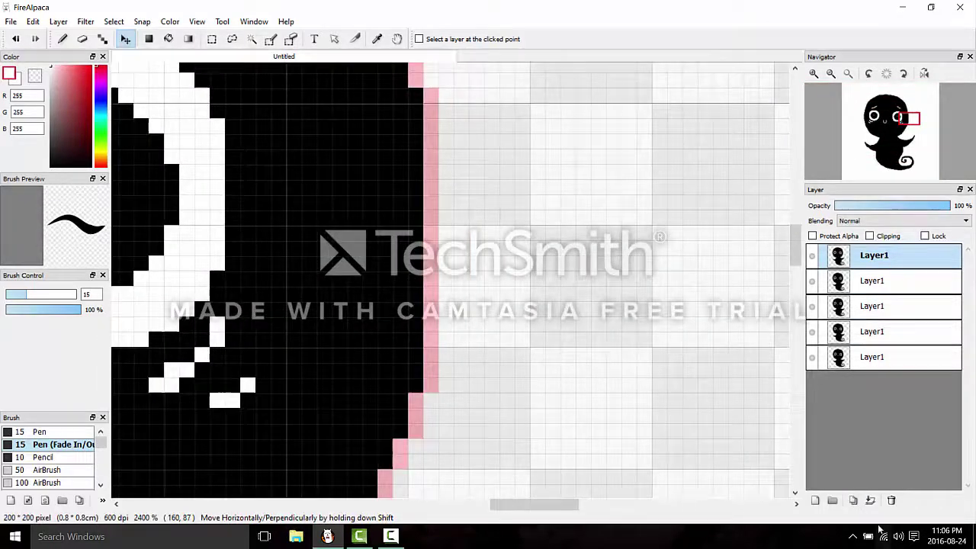
pyautogui.hotkey('ctrl', 'v')
pyautogui.press('Left')
pyautogui.hotkey('ctrl', 'v')
pyautogui.press('Left')
pyautogui.scroll(-7, 594, 324)
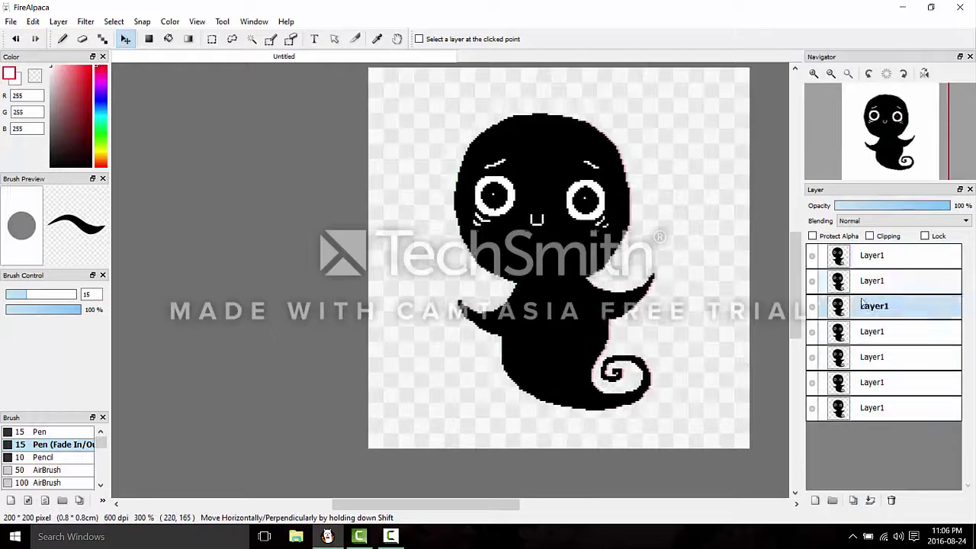
# Check several frame layers and preview the ghost animation at full-screen size with AutoPlay.
pyautogui.scroll(1, 599, 298)
pyautogui.click(872, 332)
pyautogui.click(874, 256)
pyautogui.scroll(-2, 579, 282)
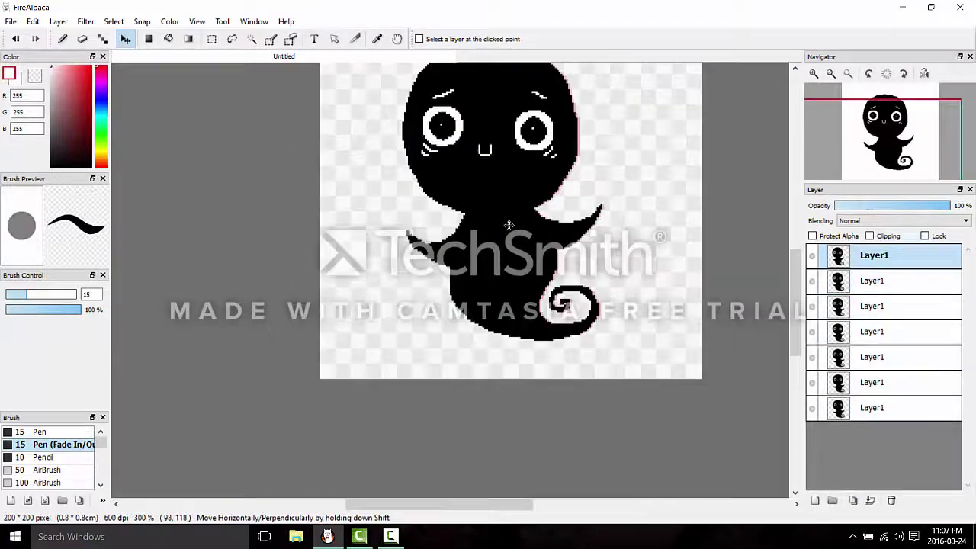
pyautogui.scroll(1, 564, 251)
pyautogui.click(197, 21)
pyautogui.click(229, 276)
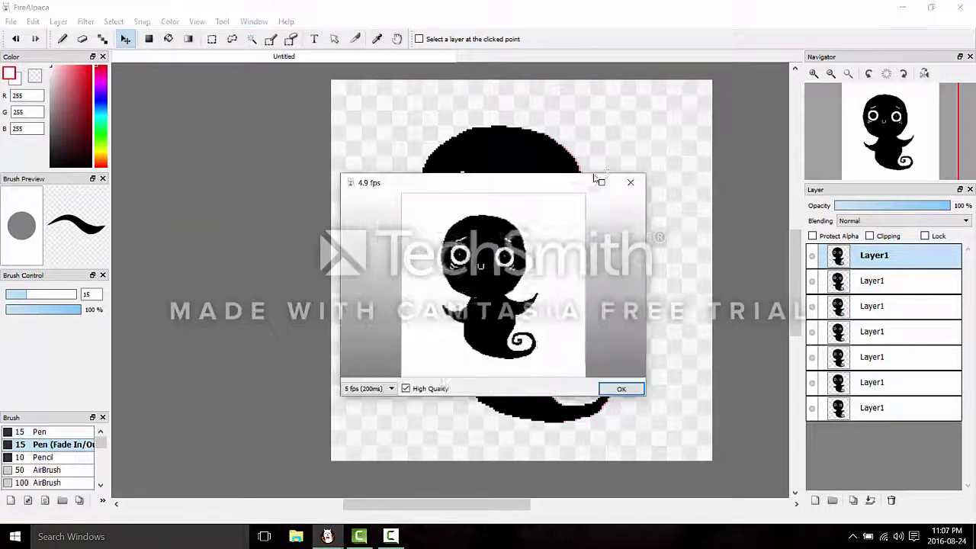
pyautogui.click(610, 181)
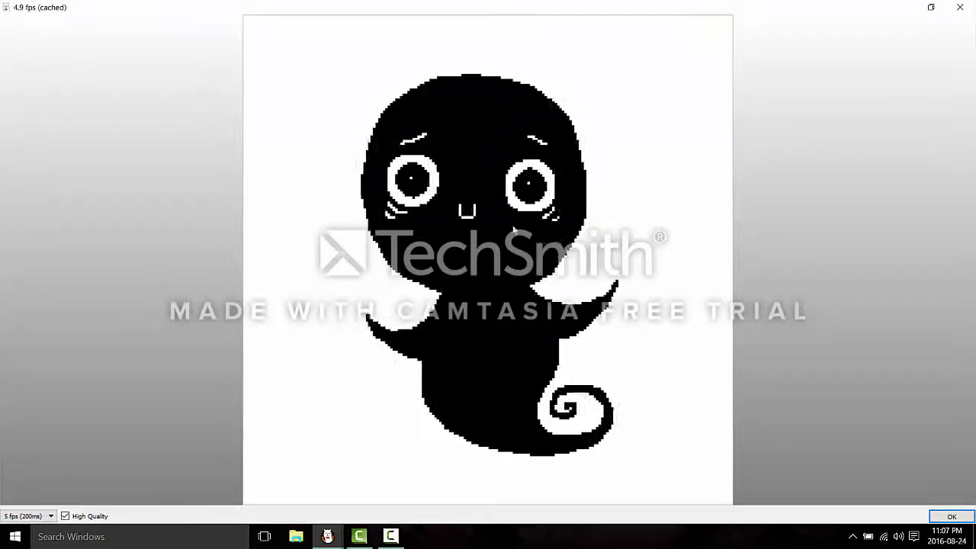
pyautogui.press('Escape')
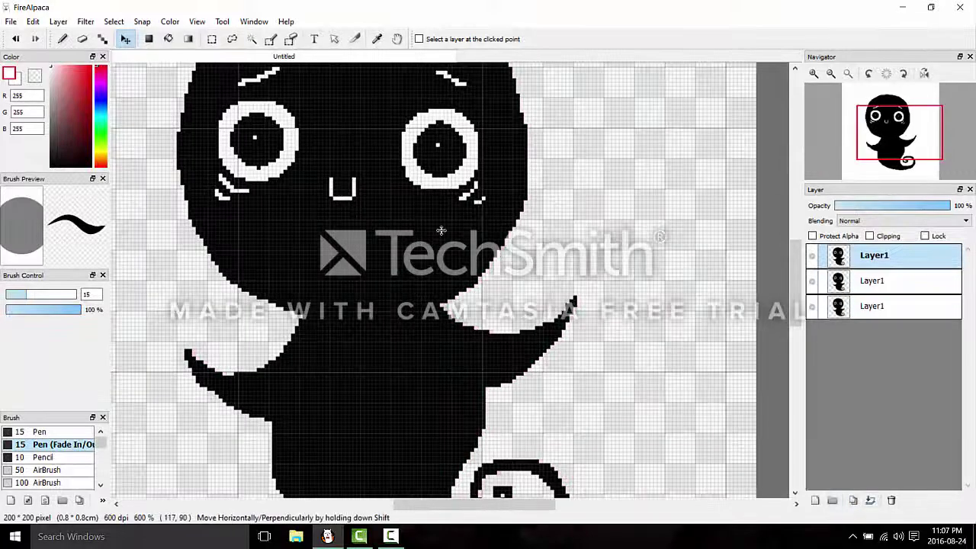
# Duplicate the ghost layer three more times to make six frames, nudging the copies sideways for a swaying motion.
pyautogui.moveTo(440, 231)
pyautogui.mouseDown()
pyautogui.moveTo(393, 215)
pyautogui.moveTo(440, 233)
pyautogui.mouseUp()
pyautogui.click(853, 501)
pyautogui.click(855, 502)
pyautogui.click(853, 501)
pyautogui.moveTo(325, 139); pyautogui.dragTo(317, 139)
# Step through the six ghost frames from the bottom layer to the top one to check the motion.
pyautogui.click(920, 381)
pyautogui.press('Up')
pyautogui.press('Up')
pyautogui.press('Up')
pyautogui.press('Up')
pyautogui.press('Up')
# Preview the animation full screen with AutoPlay at 12 fps and close the preview.
pyautogui.click(197, 22)
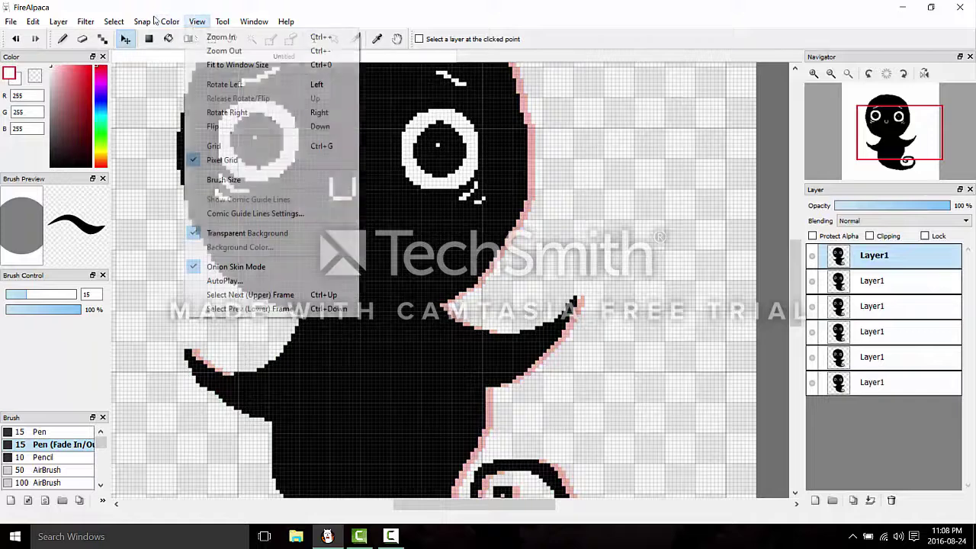
pyautogui.click(316, 279)
pyautogui.click(601, 183)
pyautogui.click(51, 515)
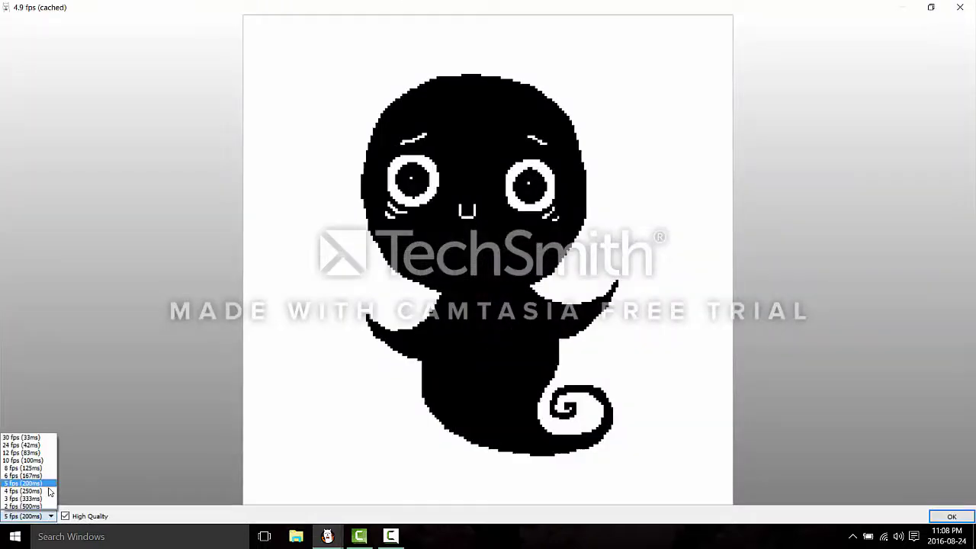
pyautogui.click(47, 453)
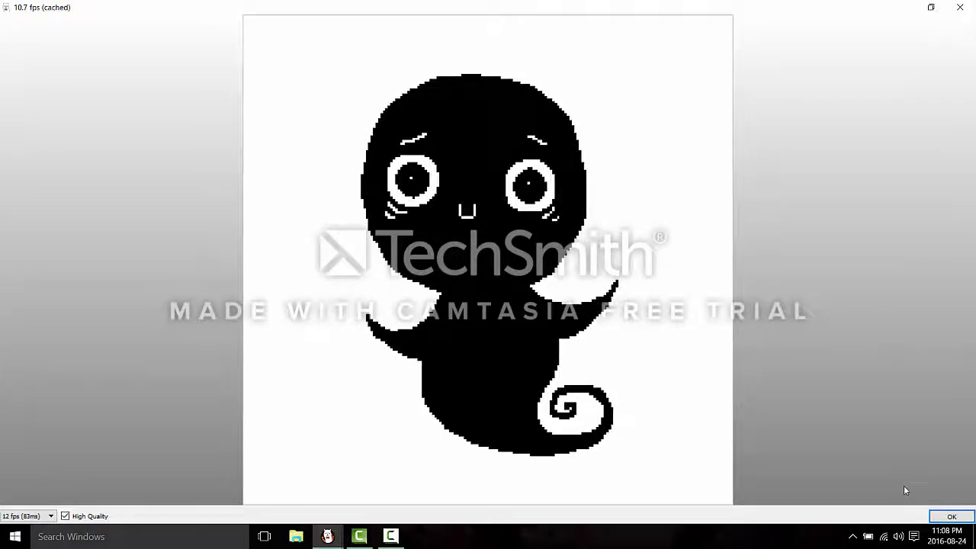
pyautogui.click(951, 516)
# Examine the onion-skin offsets of the individual ghost frames, ending on the second layer from the top.
pyautogui.scroll(2, 571, 187)
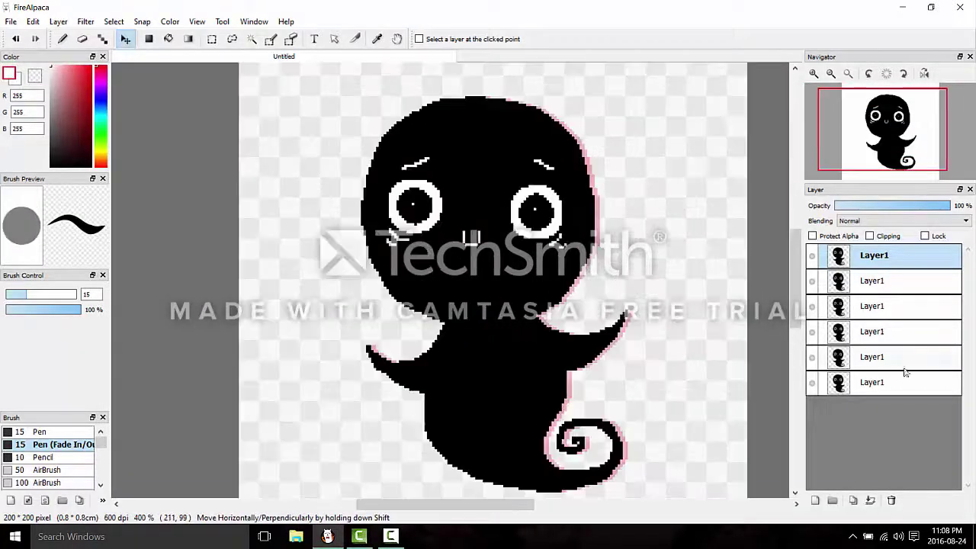
pyautogui.click(901, 381)
pyautogui.click(893, 357)
pyautogui.click(884, 307)
pyautogui.click(881, 257)
pyautogui.press('Down')
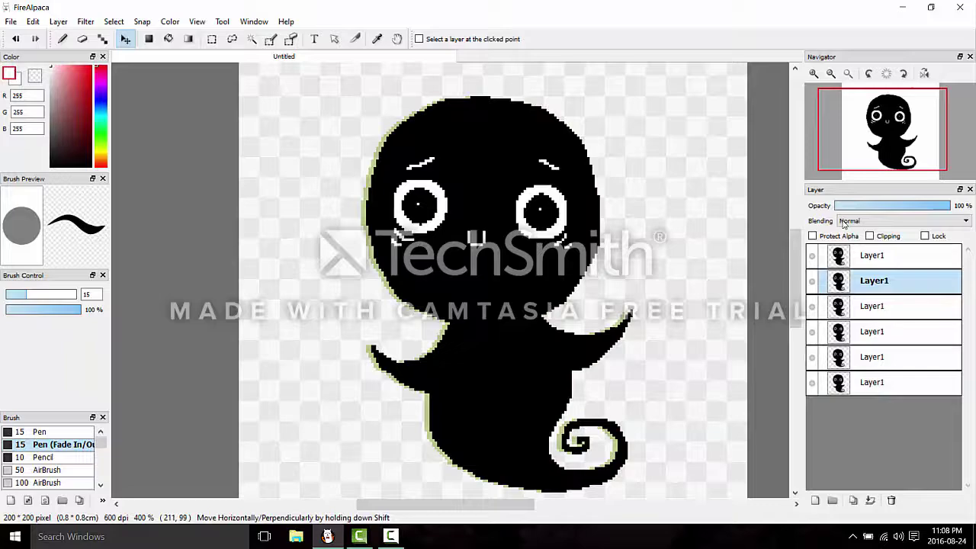
# Snap the drawing program's window to the right half of the screen.
pyautogui.press('super+Right')
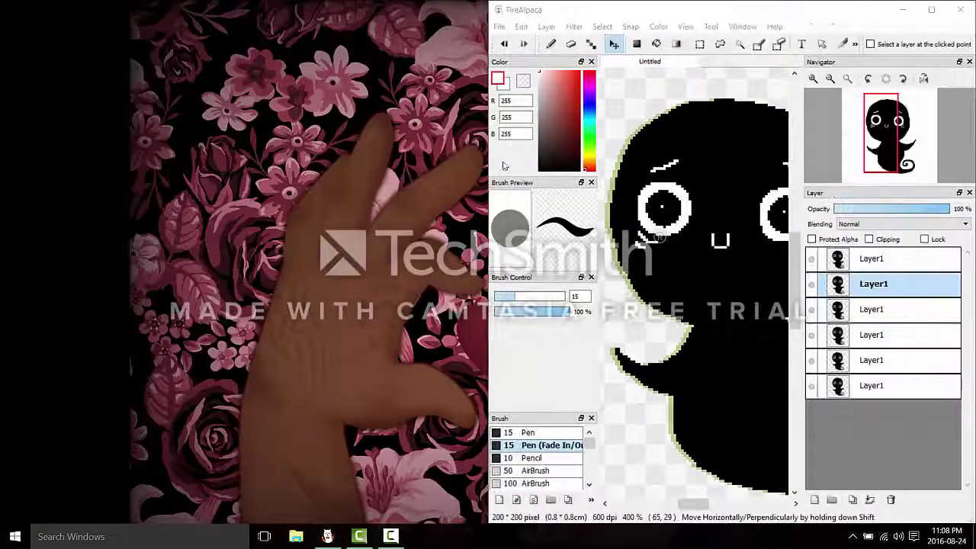
# Narrow the drawing program's window to uncover the desktop and create a desktop folder named "poop".
pyautogui.moveTo(489, 160); pyautogui.dragTo(315, 171)
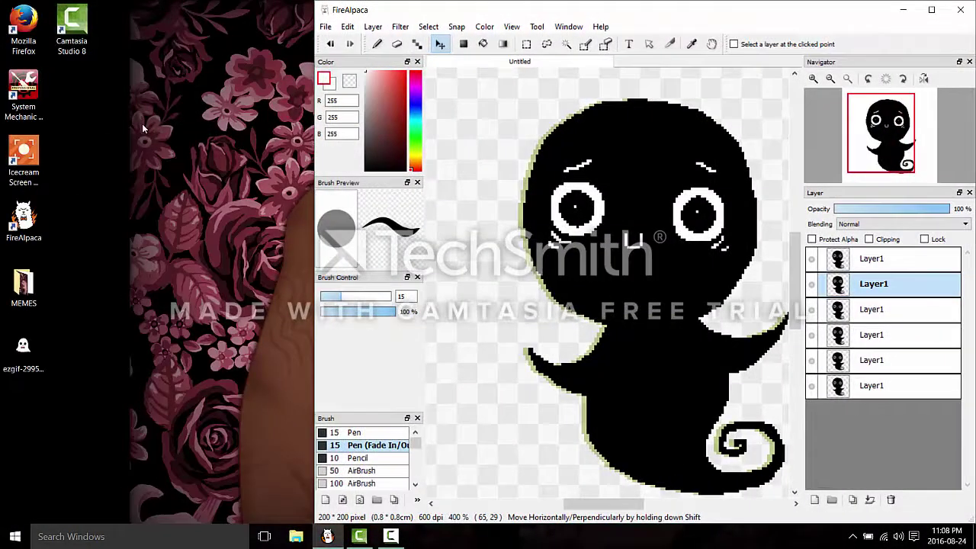
pyautogui.rightClick(170, 196)
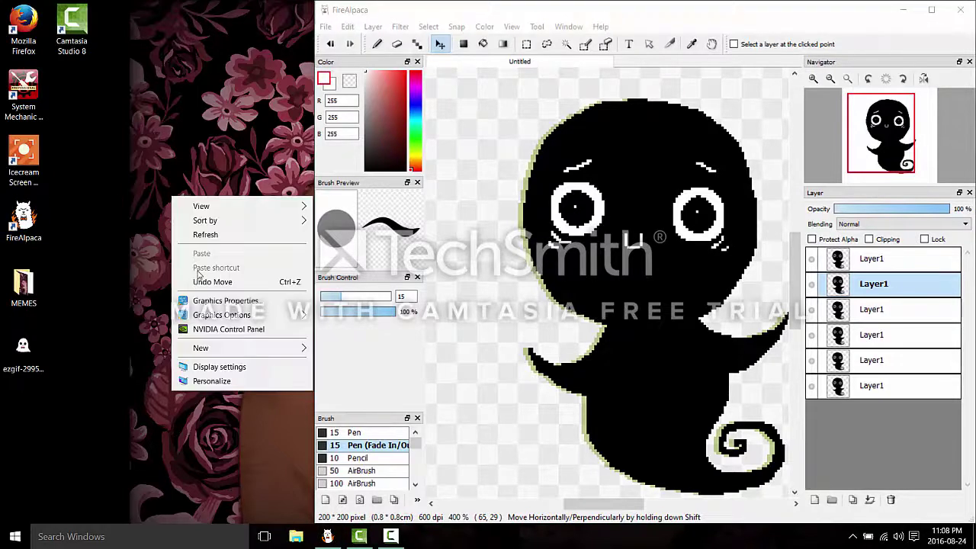
pyautogui.moveTo(199, 346)
pyautogui.click(343, 347)
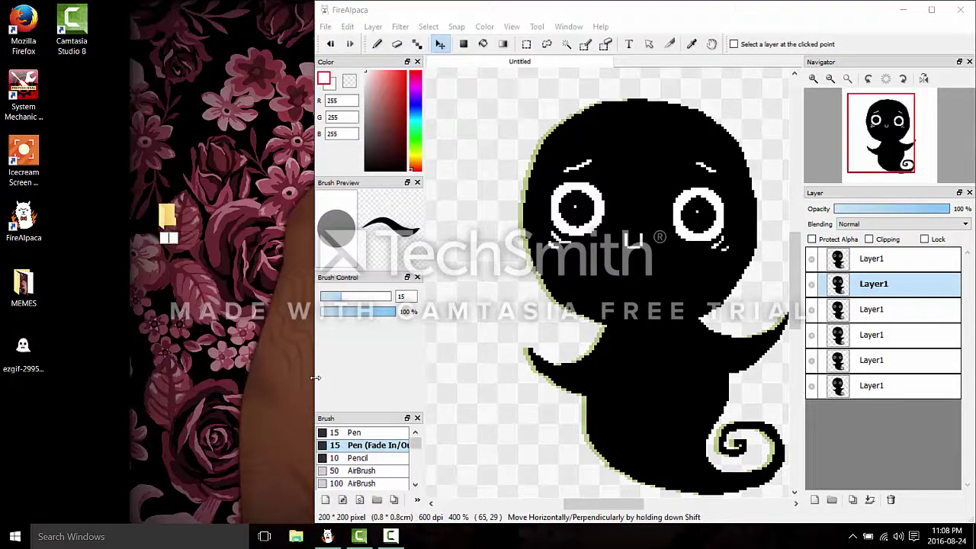
pyautogui.press('Return')
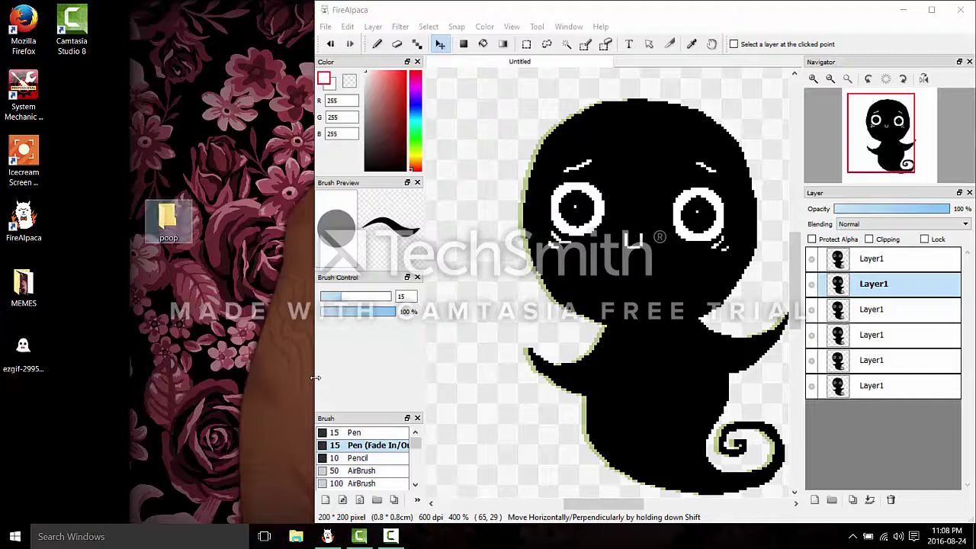
# Export the layers in Onion Skin Mode to the desktop folder "poop" and decline opening AlpacaDouga in a browser.
pyautogui.click(325, 27)
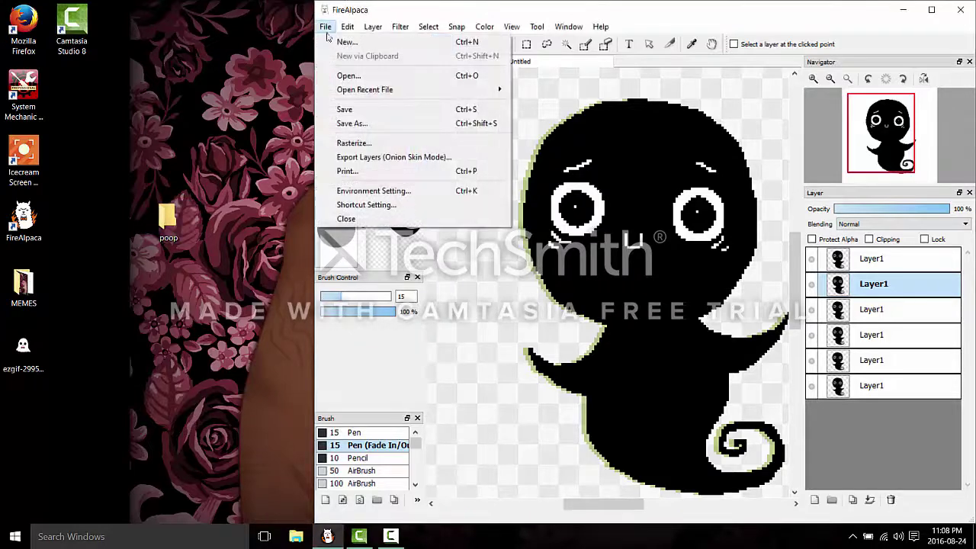
pyautogui.click(384, 157)
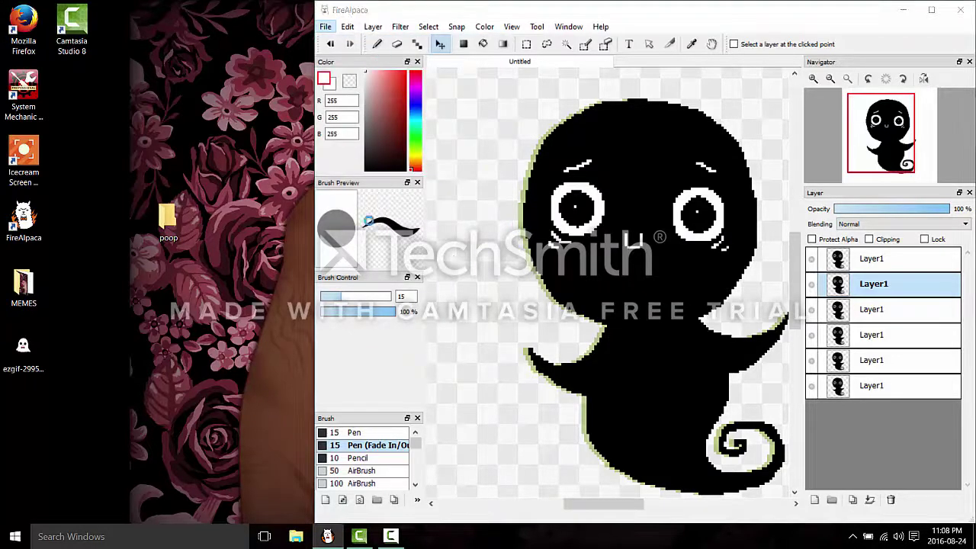
pyautogui.scroll(3, 374, 166)
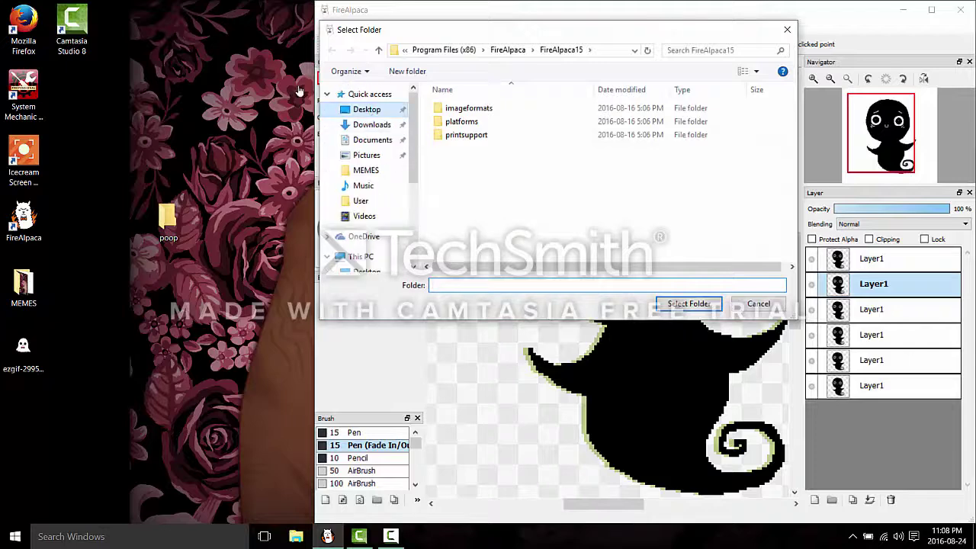
pyautogui.click(384, 109)
pyautogui.click(492, 18)
pyautogui.moveTo(473, 32); pyautogui.dragTo(114, 106)
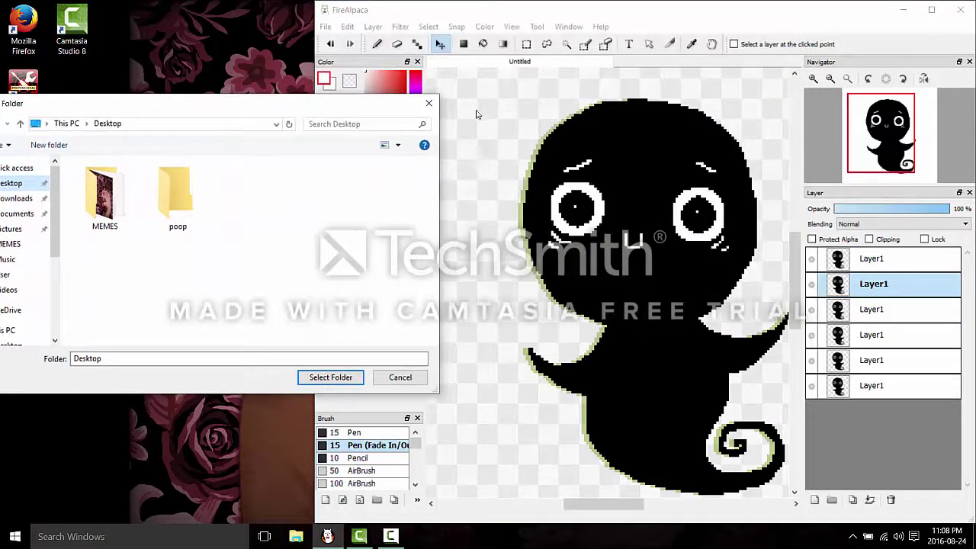
pyautogui.moveTo(189, 77); pyautogui.dragTo(263, 118)
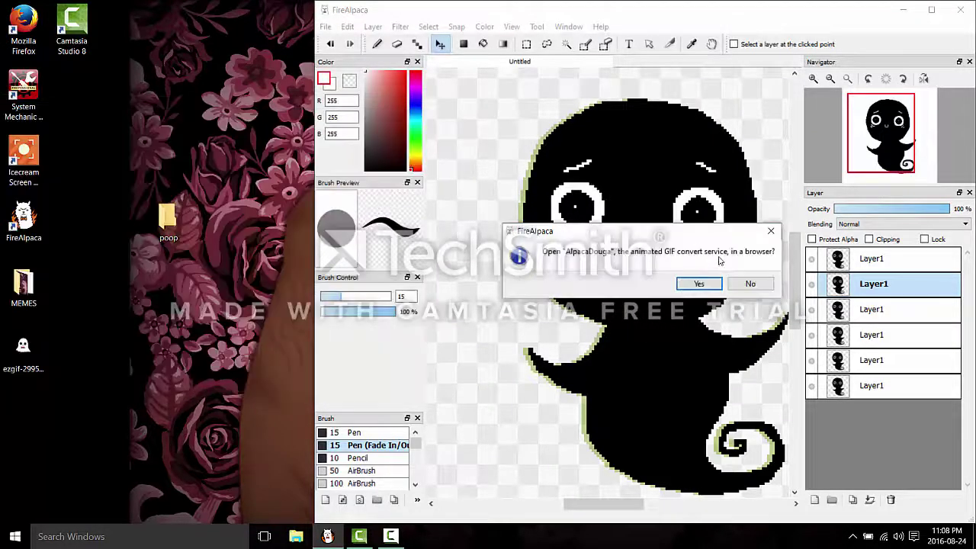
pyautogui.click(746, 283)
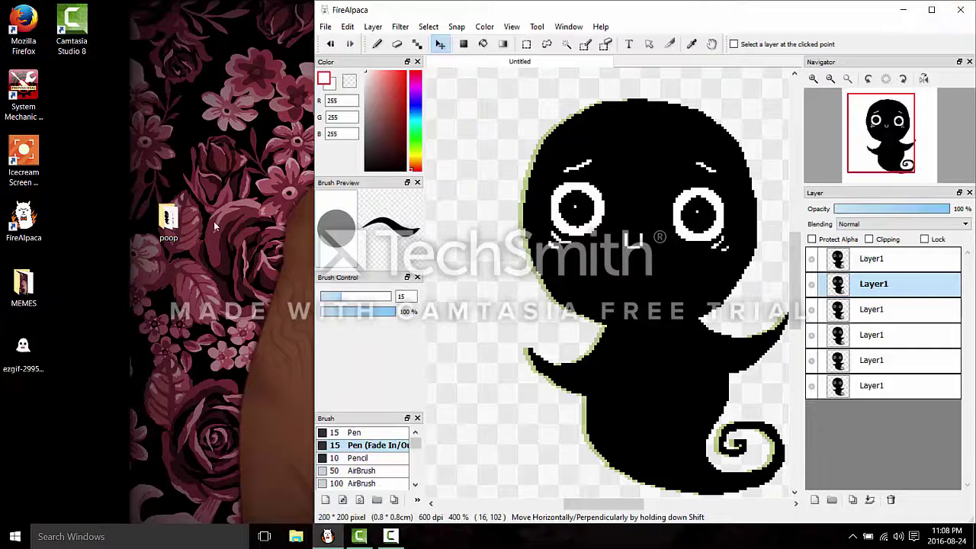
# Close FireAlpaca without saving the drawing and switch to Firefox.
pyautogui.click(961, 10)
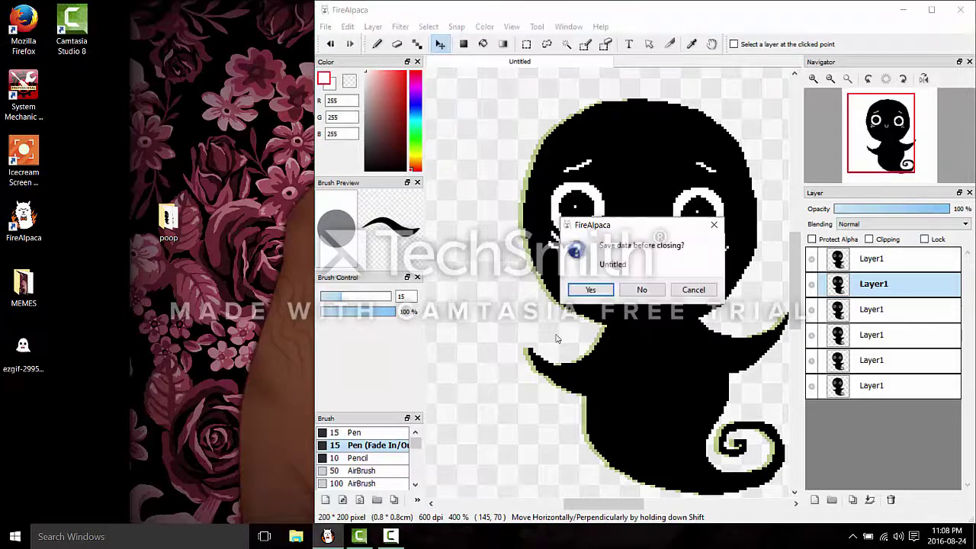
pyautogui.click(640, 290)
pyautogui.moveTo(89, 111); pyautogui.dragTo(64, 108)
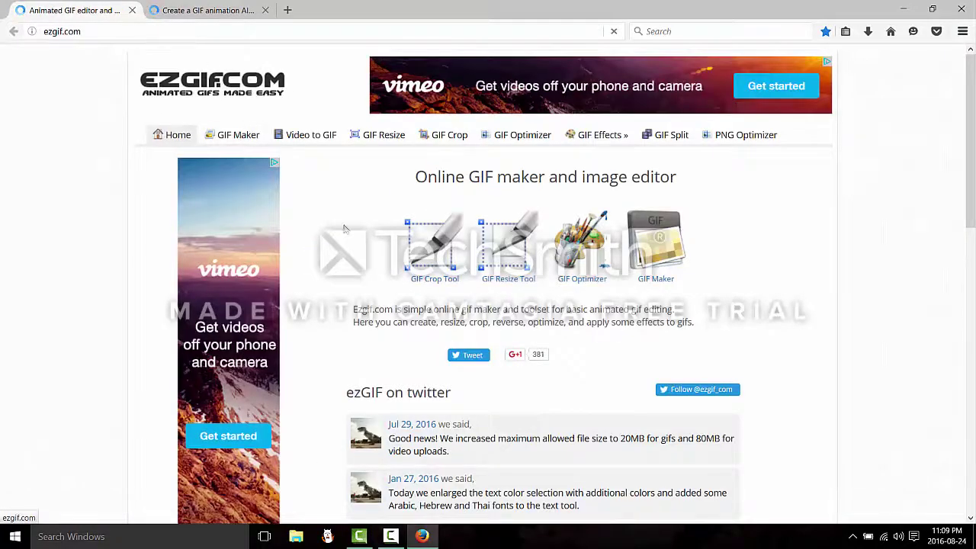
# Examine the AlpacaDouga page's GIF creation instructions and file upload area.
pyautogui.click(207, 7)
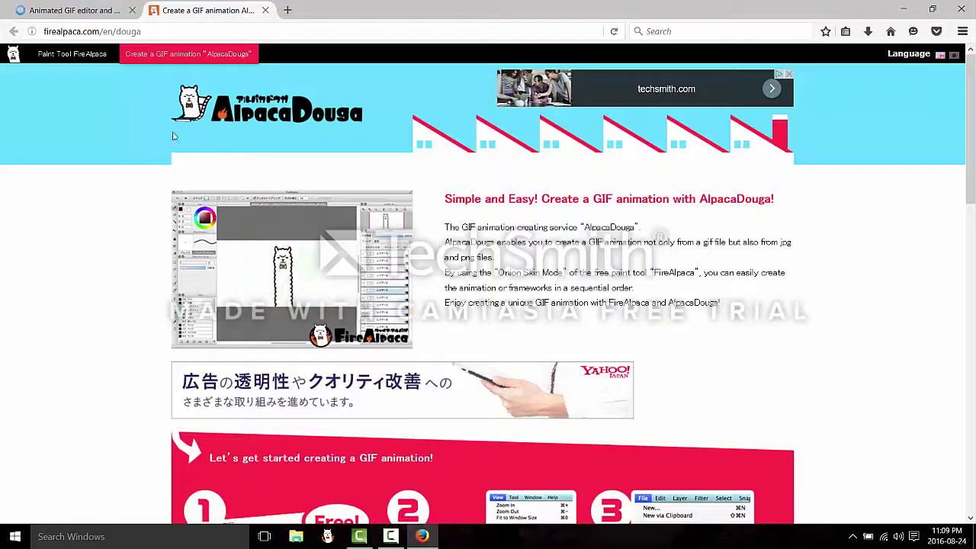
pyautogui.scroll(-7, 425, 150)
pyautogui.scroll(2, 657, 351)
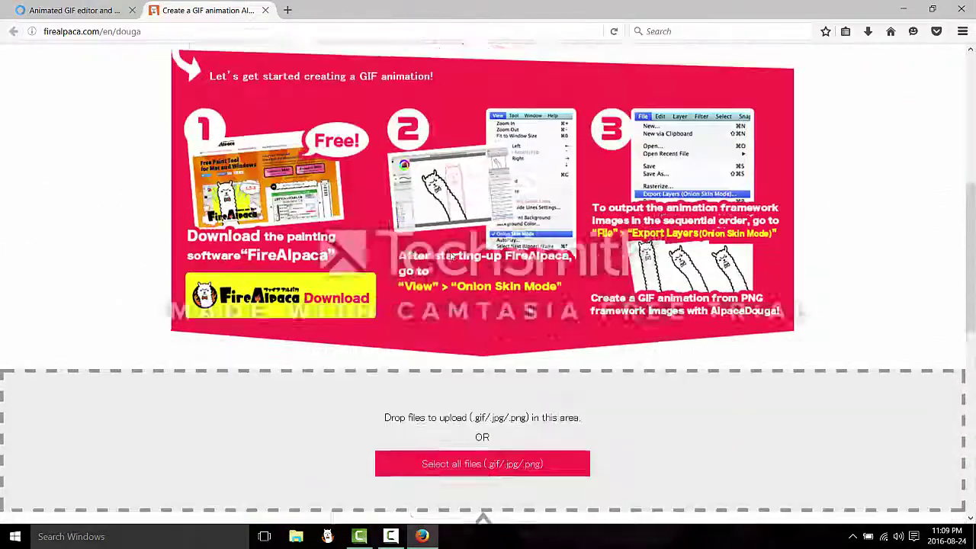
pyautogui.scroll(5, 451, 256)
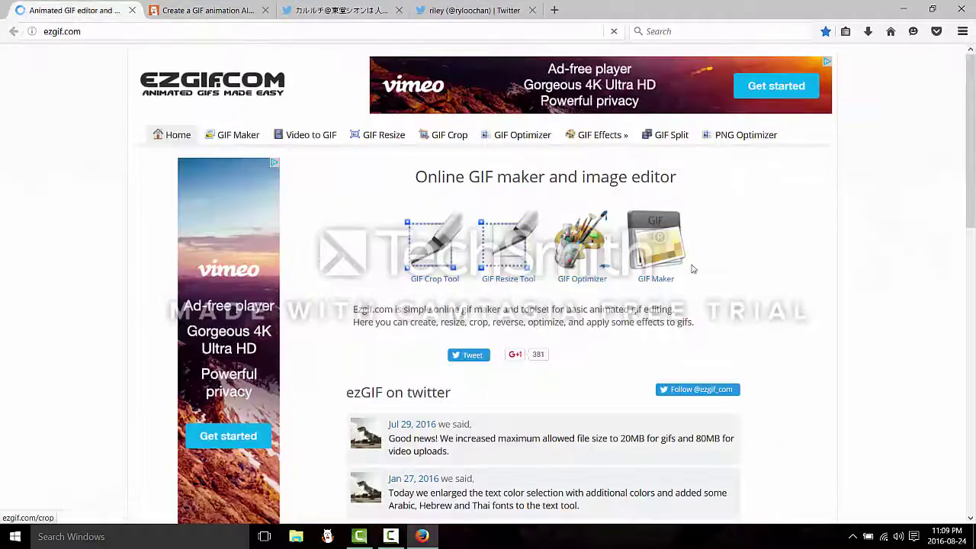
# Upload the six frame images 000 to 005 from the "poop" folder to ezgif's GIF Maker.
pyautogui.scroll(-3, 692, 268)
pyautogui.scroll(3, 457, 267)
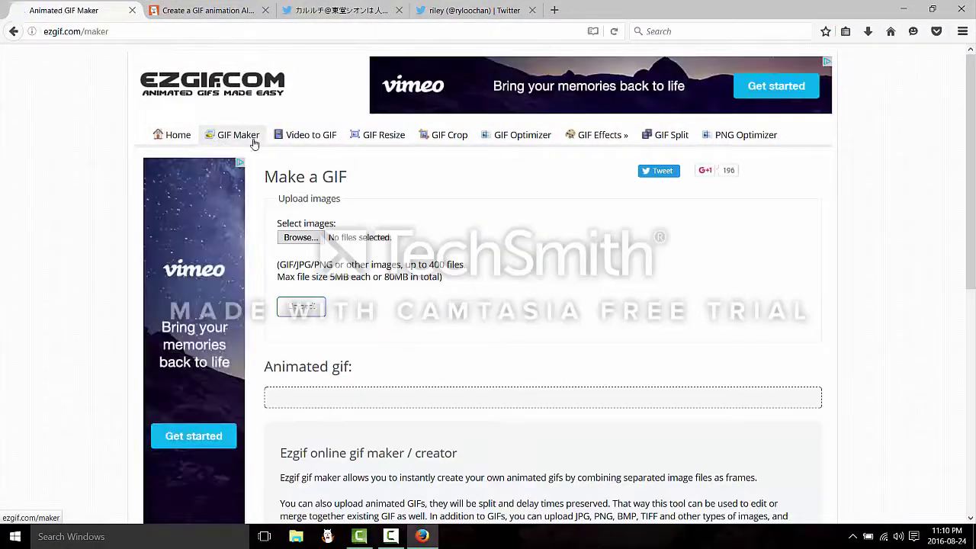
pyautogui.click(307, 237)
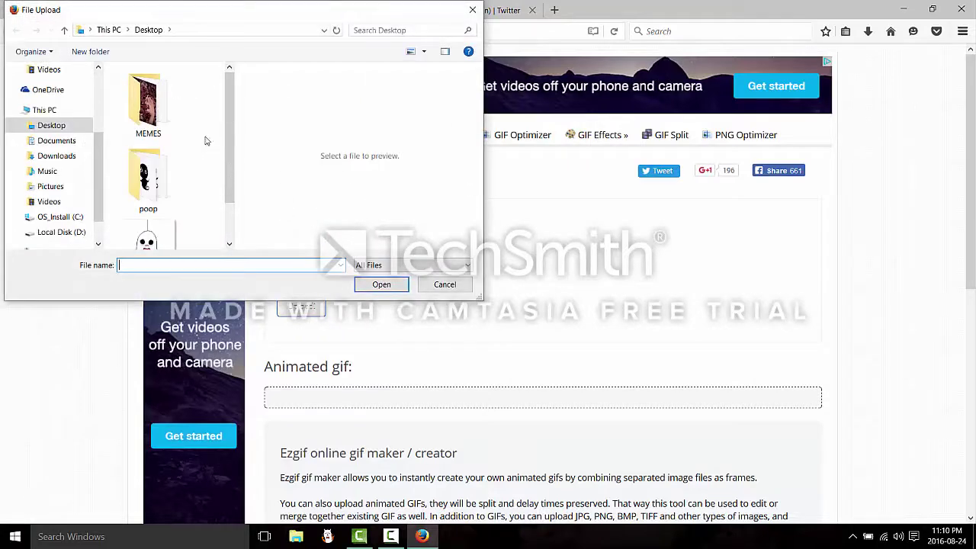
pyautogui.scroll(-1, 205, 141)
pyautogui.doubleClick(166, 149)
pyautogui.hotkey('ctrl', 'a')
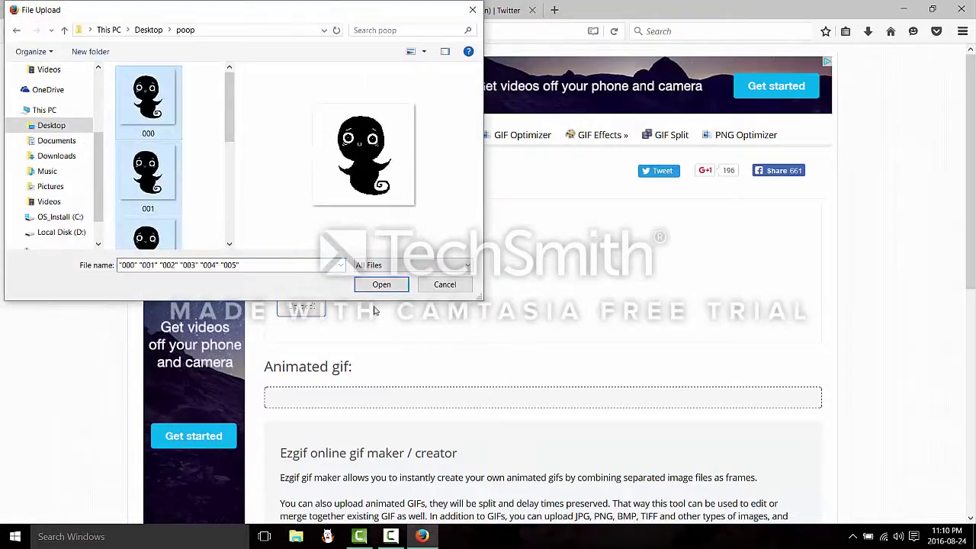
pyautogui.click(381, 284)
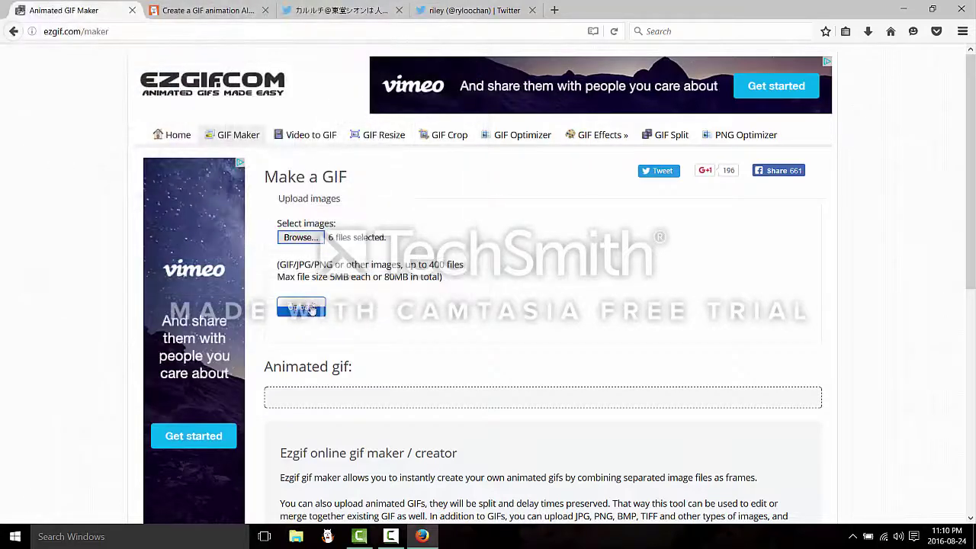
pyautogui.click(305, 308)
# Generate the animated GIF with unstacked frames and a delay time of 2.
pyautogui.scroll(-4, 302, 159)
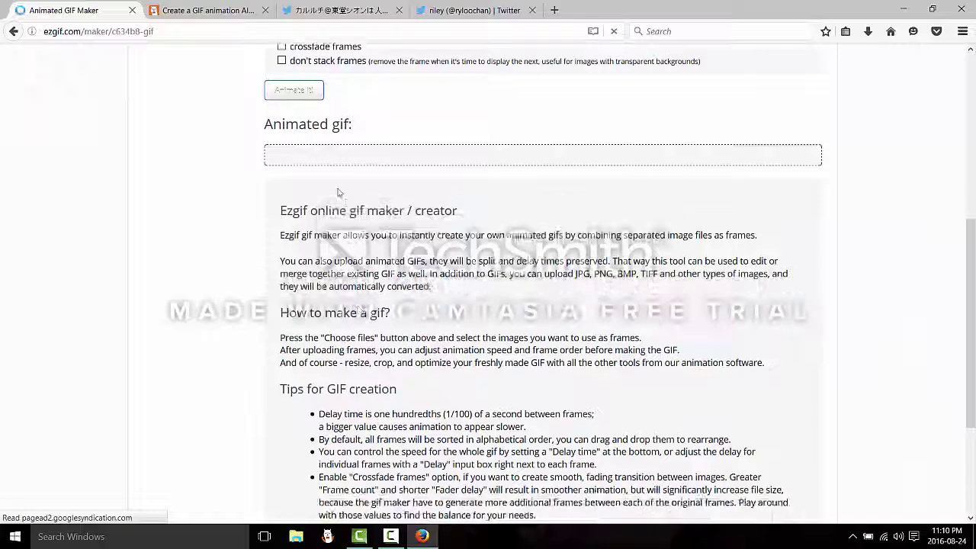
pyautogui.scroll(3, 303, 277)
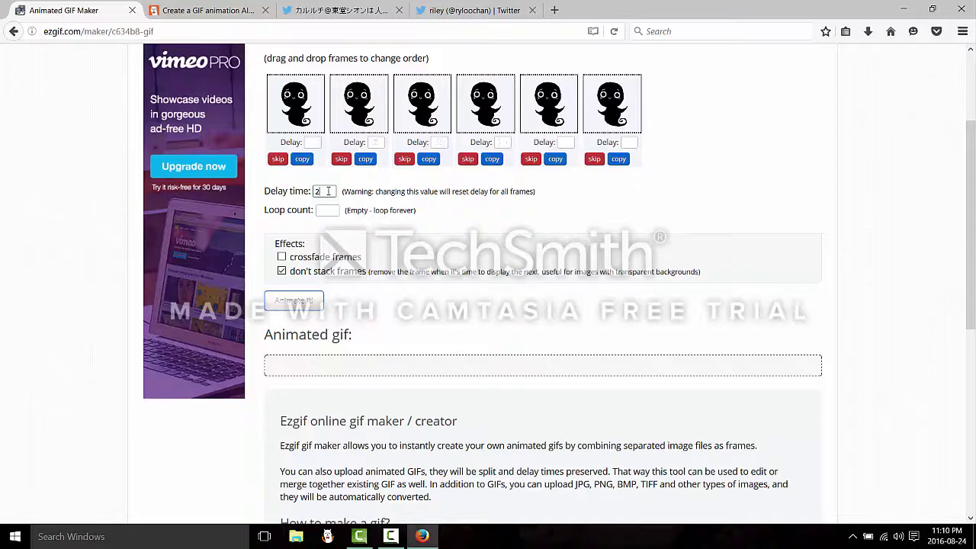
pyautogui.scroll(-3, 306, 260)
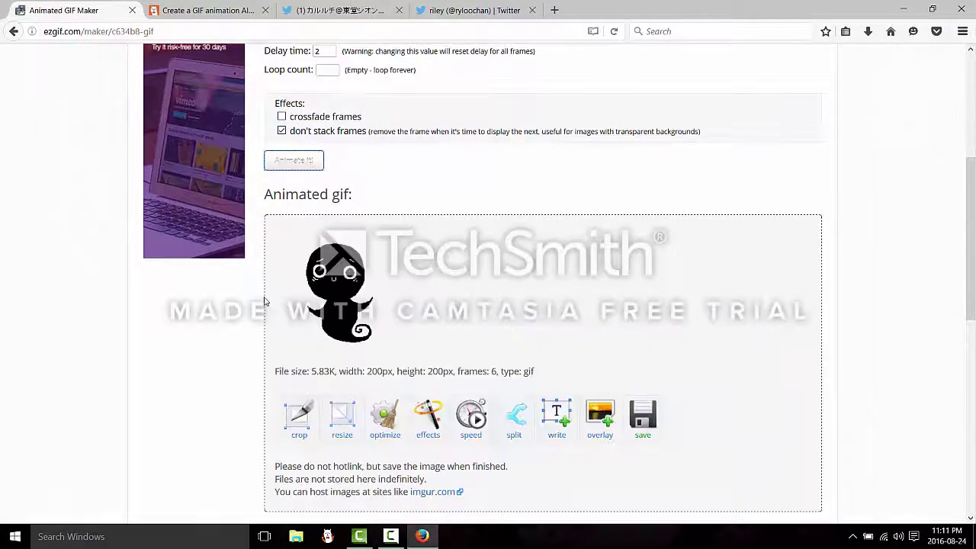
pyautogui.scroll(2, 349, 276)
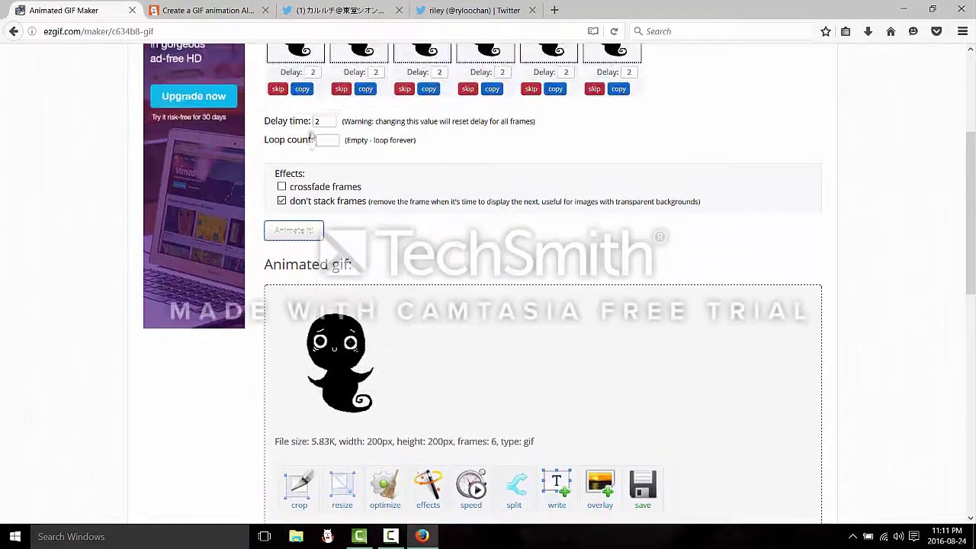
# Save the generated ghost GIF to the desktop as "Sppoku".
pyautogui.rightClick(343, 336)
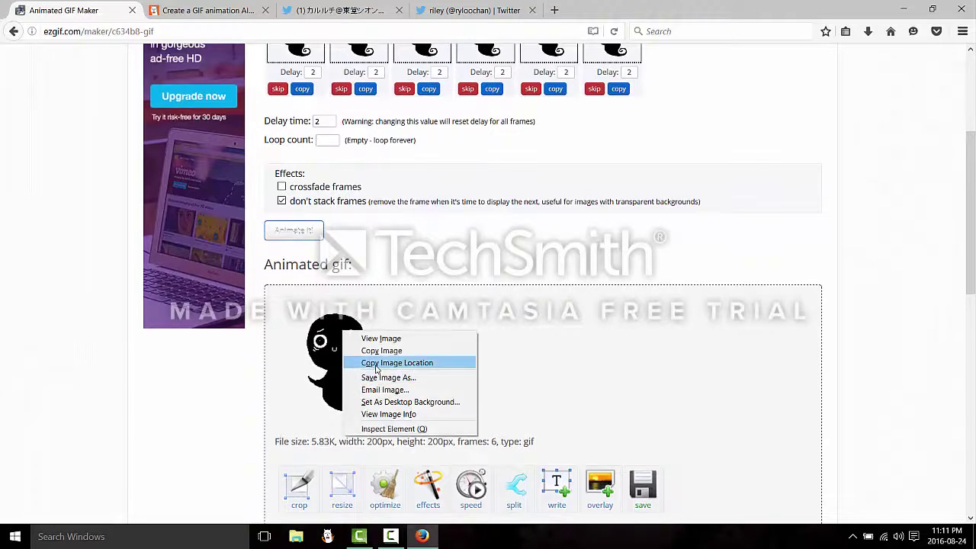
pyautogui.click(383, 377)
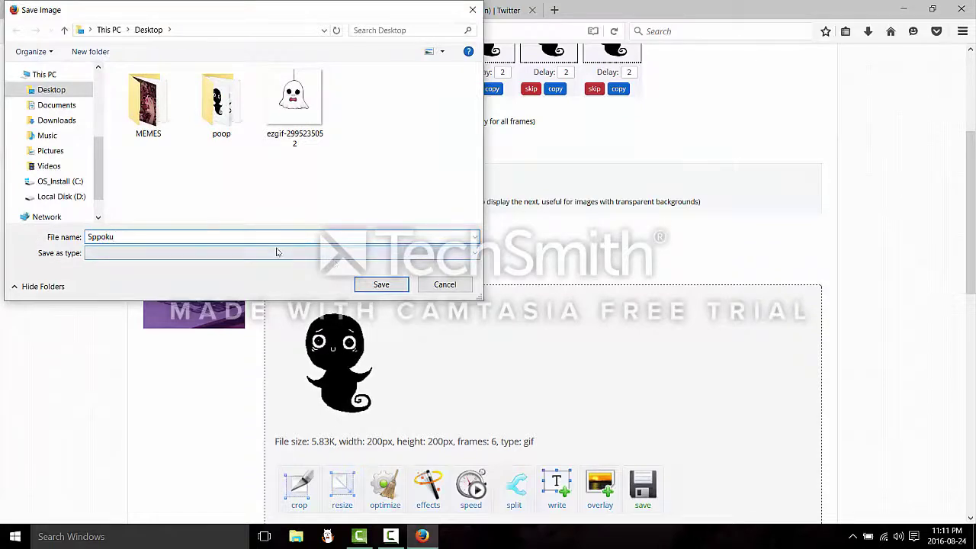
pyautogui.click(381, 284)
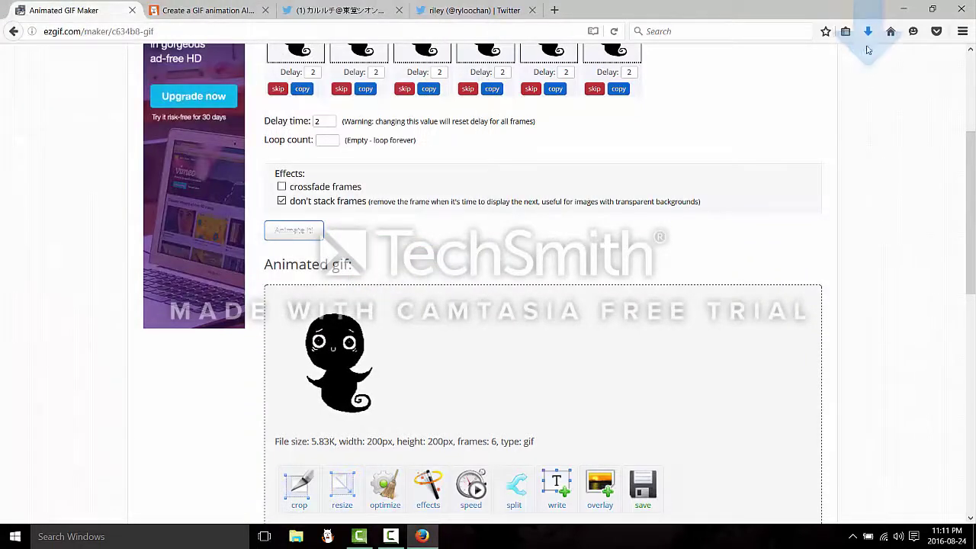
pyautogui.scroll(-10, 541, 269)
pyautogui.scroll(10, 309, 307)
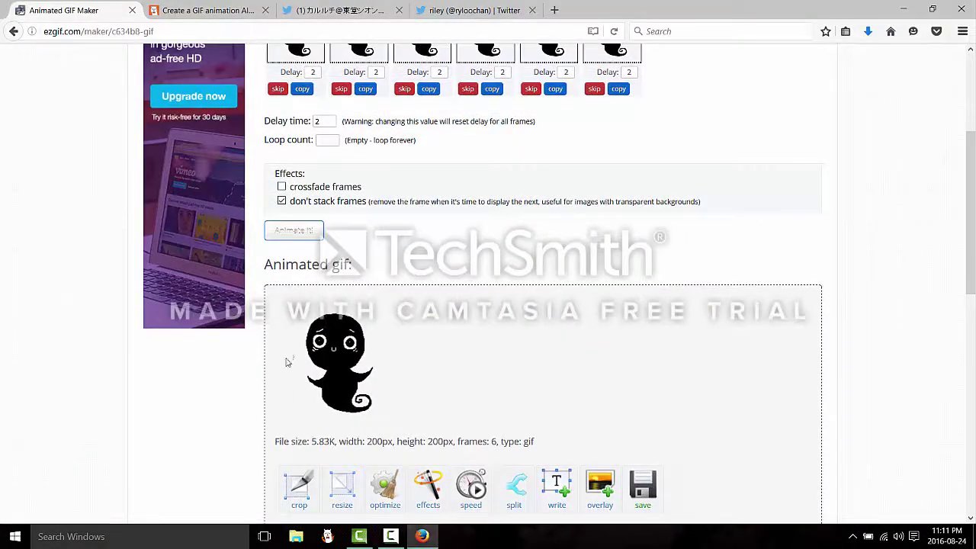
pyautogui.scroll(3, 424, 303)
pyautogui.scroll(-4, 403, 318)
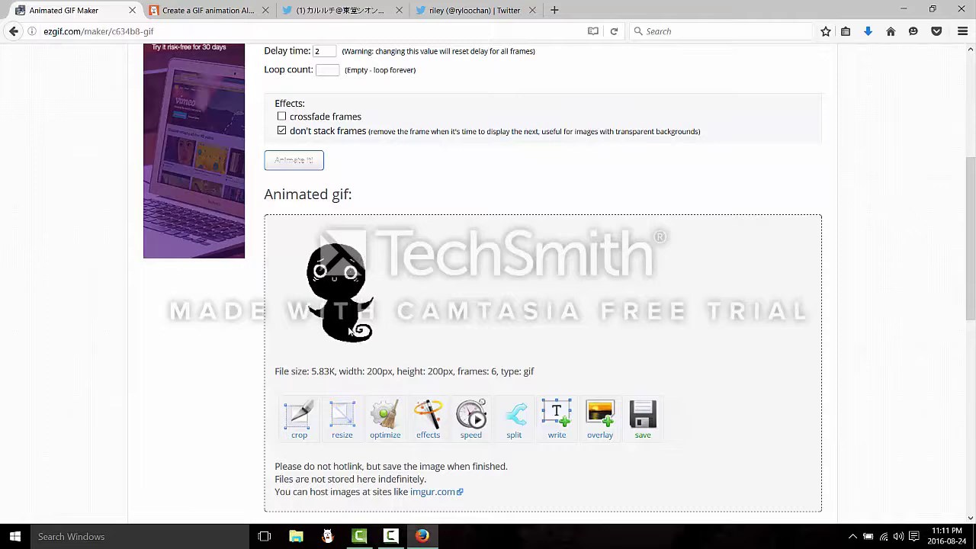
pyautogui.scroll(3, 299, 286)
pyautogui.scroll(-2, 371, 349)
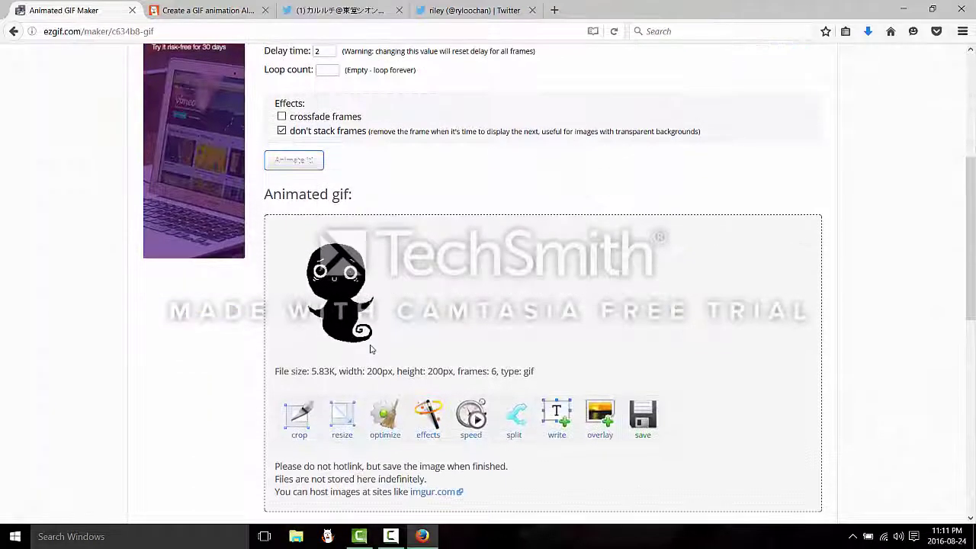